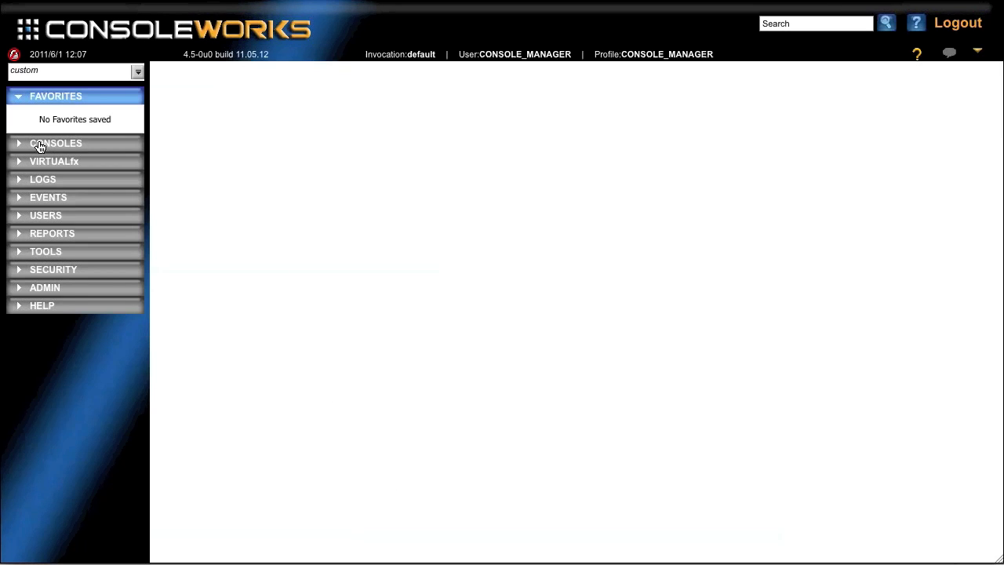
Step: Connect to the MINT console from the console list, allowing all applets from the server with this signature
{"action": "left_click", "coordinate": [39, 143]}
{"action": "left_click", "coordinate": [38, 160]}
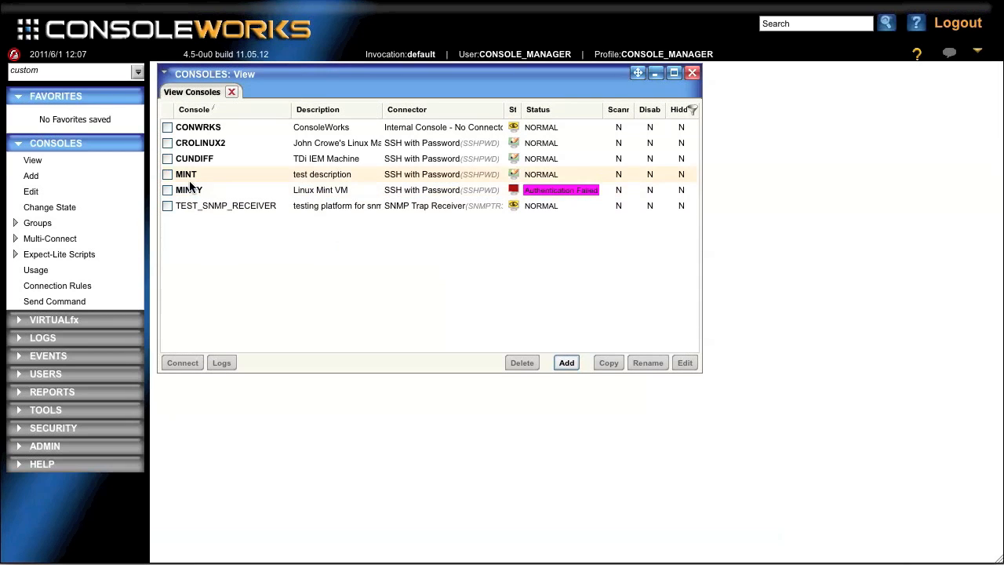
{"action": "left_click", "coordinate": [188, 177]}
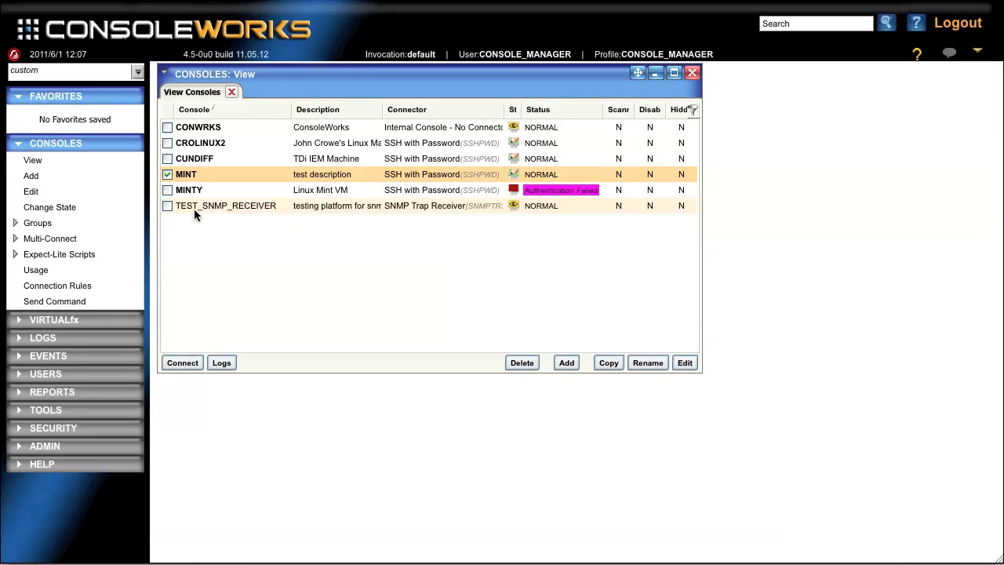
{"action": "left_click", "coordinate": [186, 365]}
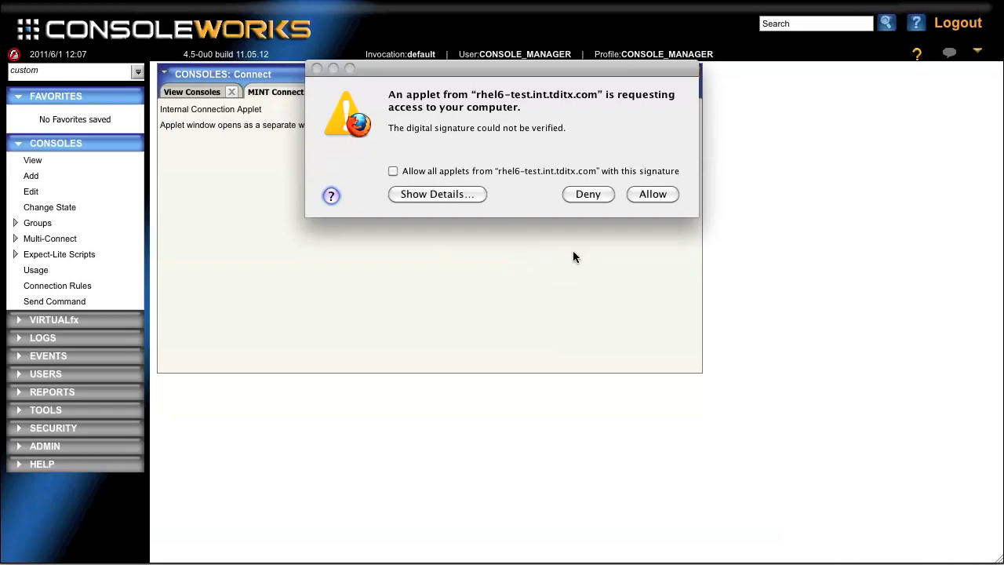
{"action": "left_click", "coordinate": [393, 171]}
{"action": "left_click", "coordinate": [651, 193]}
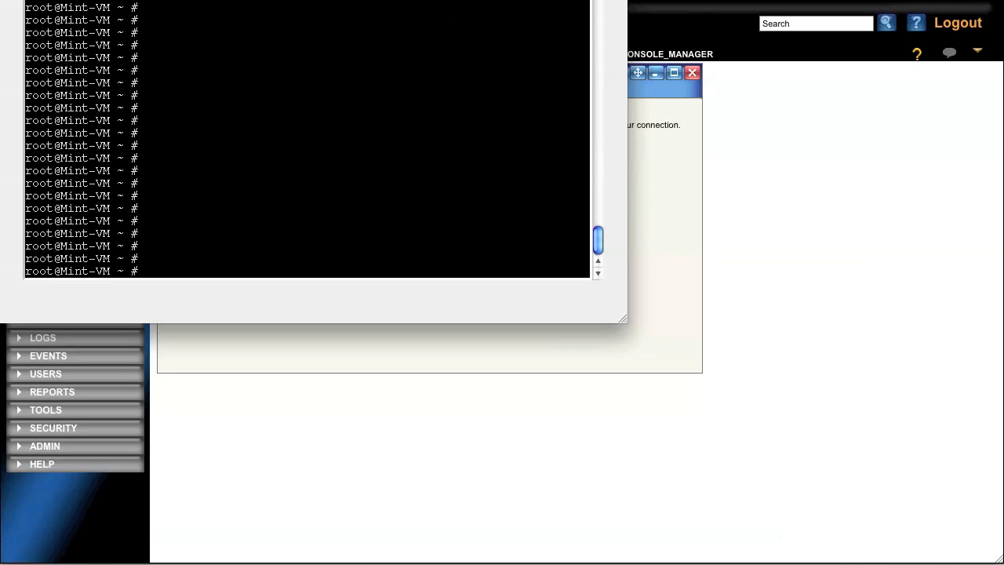
{"action": "left_click_drag", "start_coordinate": [338, 0], "coordinate": [433, 91]}
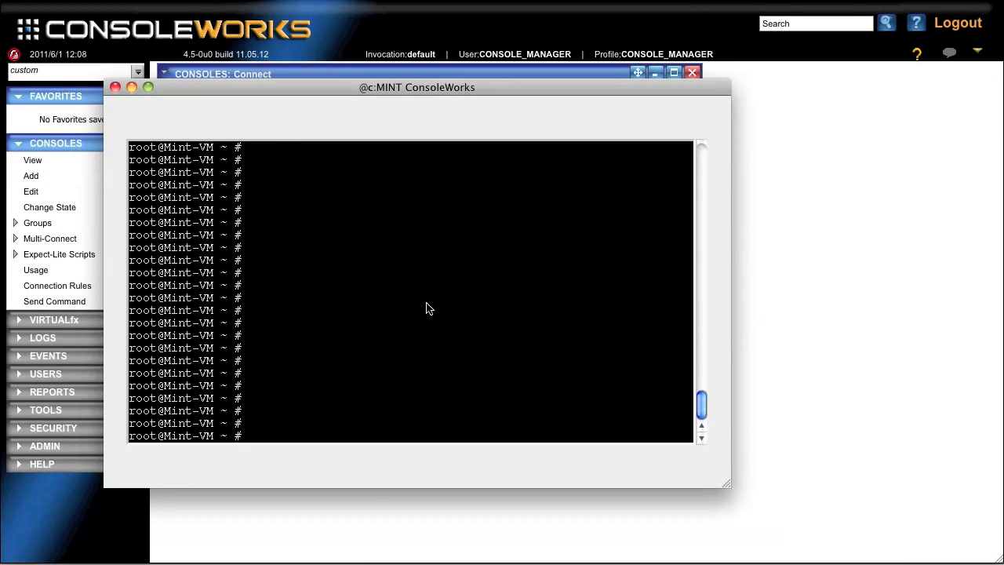
Step: Print the working directory in the MINT shell and list all its files with ls -al
{"action": "type", "text": "pwd"}
{"action": "key", "text": "Return"}
{"action": "type", "text": "ls a"}
{"action": "key", "text": "Return"}
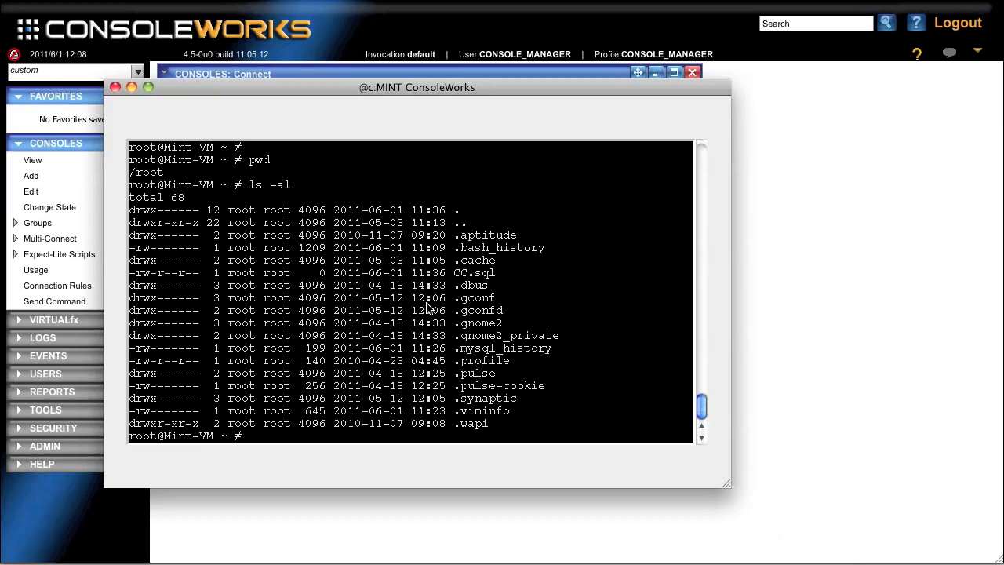
Step: Create an empty file data.txt with touch and list its details with ls -al
{"action": "type", "text": "tought"}
{"action": "key", "text": "BackSpace"}
{"action": "key", "text": "BackSpace"}
{"action": "type", "text": "ch data.txt"}
{"action": "key", "text": "Return"}
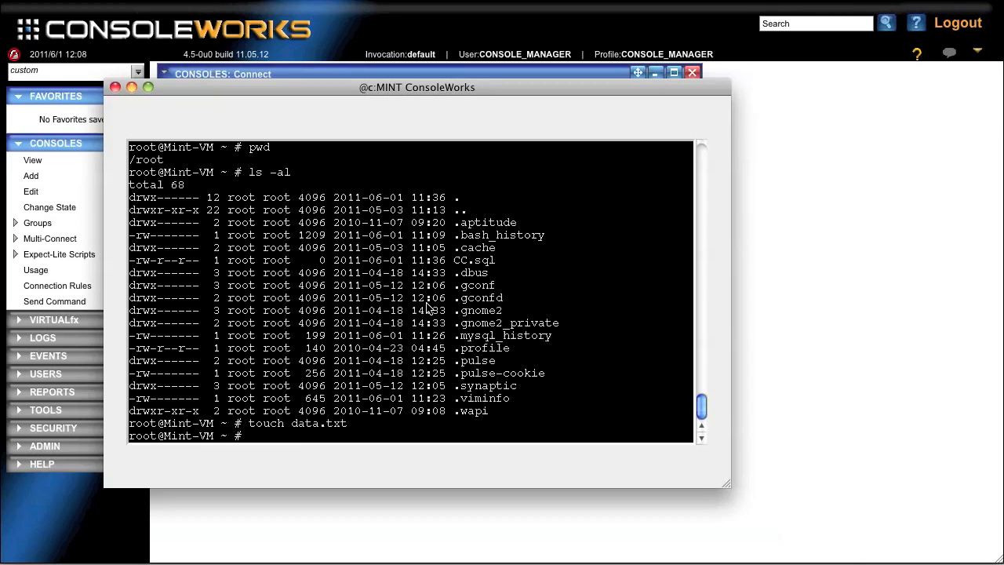
{"action": "type", "text": "ls -al data.txt"}
{"action": "key", "text": "Return"}
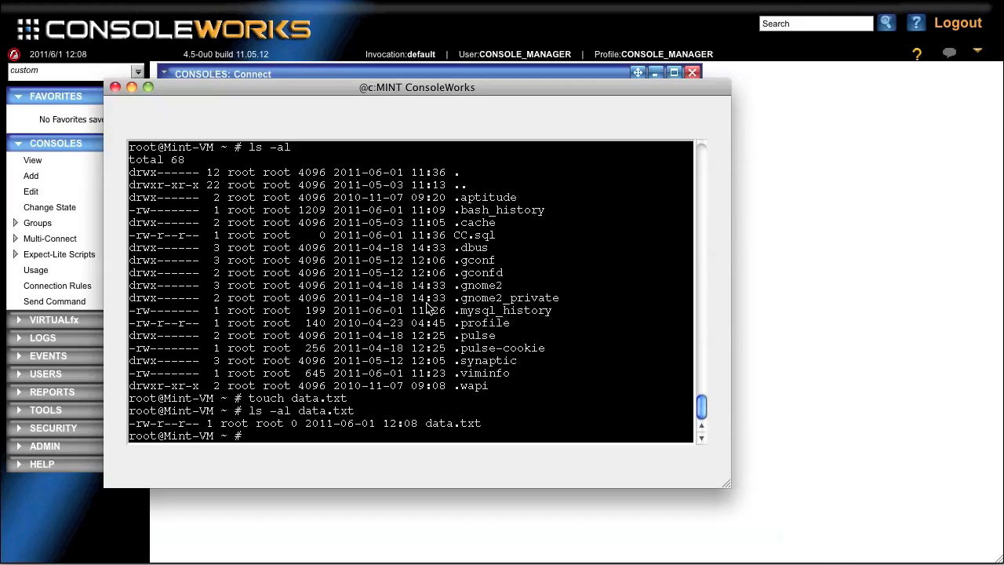
Step: Set the permissions of data.txt to 777 with chmod and list the file's details again
{"action": "type", "text": "chmod 777 data.txt"}
{"action": "key", "text": "Return"}
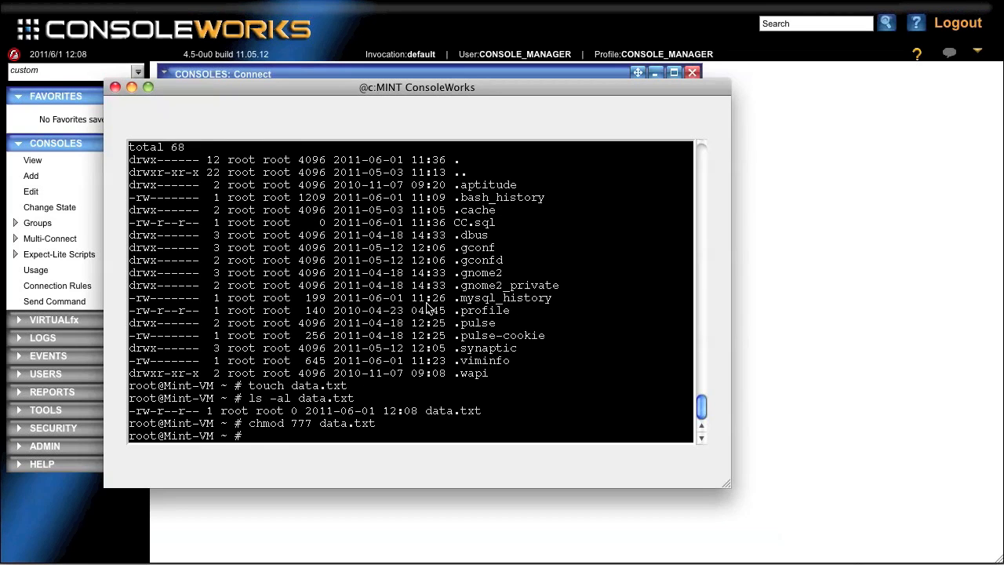
{"action": "type", "text": "ls -al data.txt"}
{"action": "key", "text": "Return"}
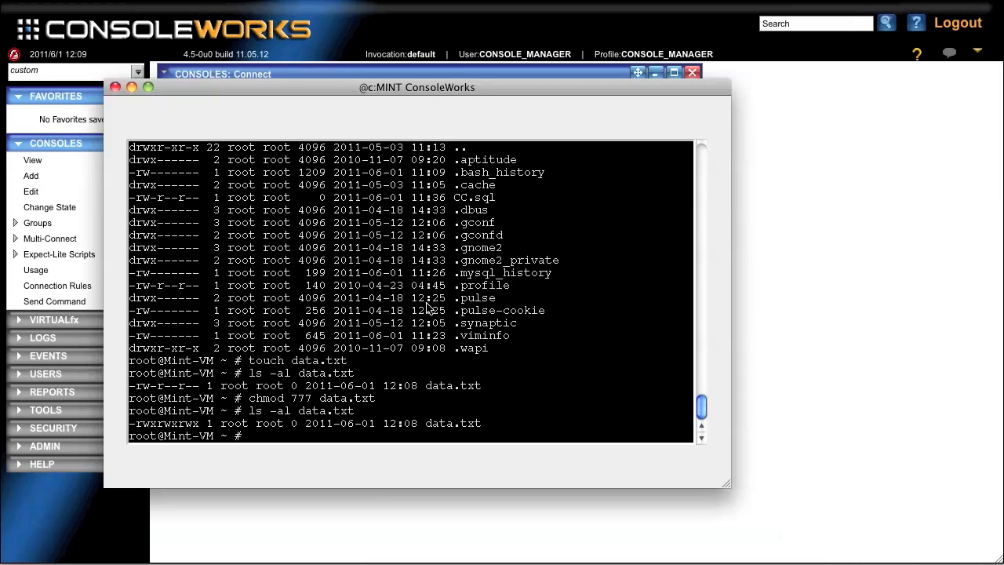
Step: Close the MINT connection page, filter the event occurrences by event name chmod, and select the CHMOD777 occurrence
{"action": "left_click", "coordinate": [773, 268]}
{"action": "left_click", "coordinate": [314, 93]}
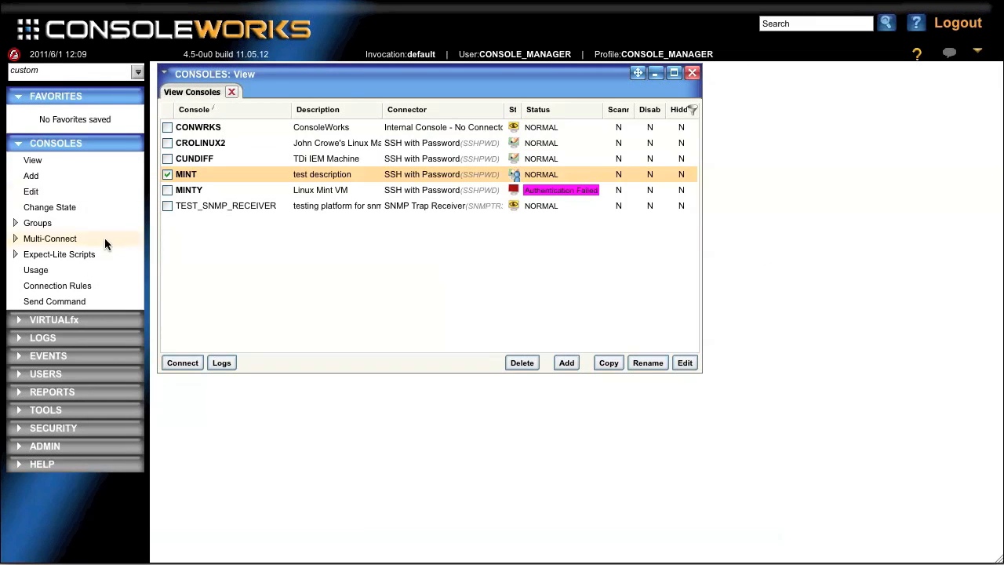
{"action": "left_click", "coordinate": [22, 356]}
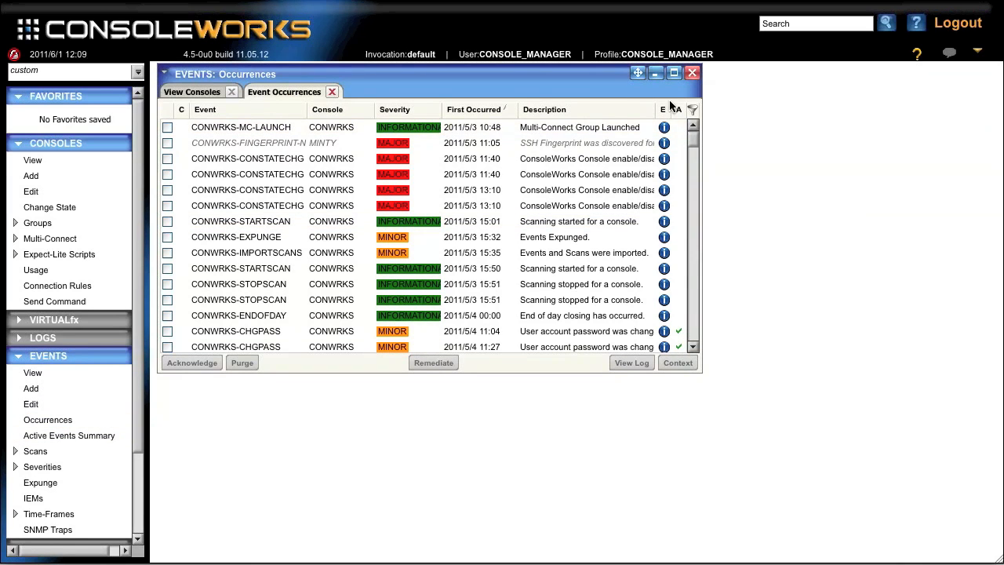
{"action": "left_click", "coordinate": [692, 109]}
{"action": "left_click", "coordinate": [228, 109]}
{"action": "type", "text": "chmod"}
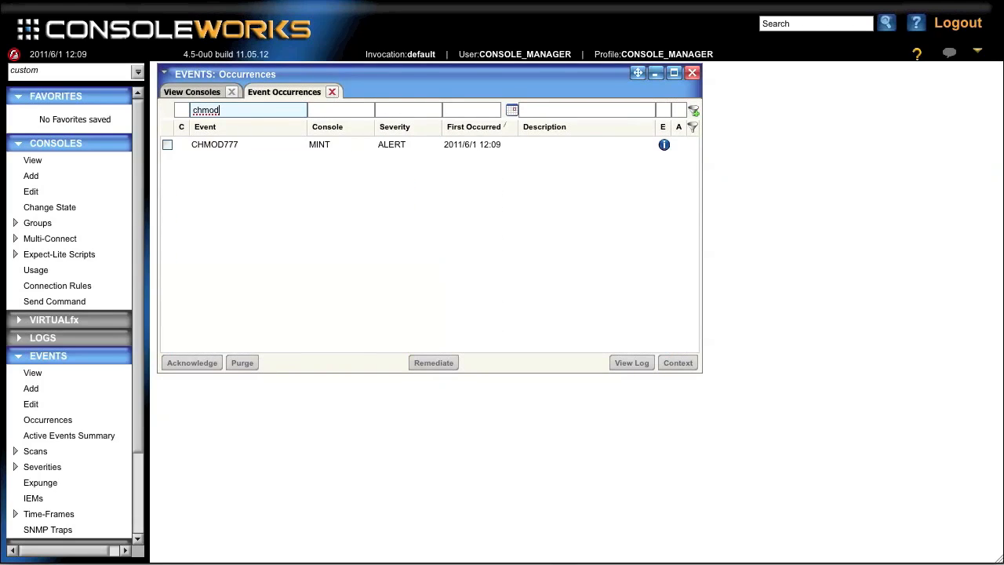
{"action": "left_click", "coordinate": [217, 146]}
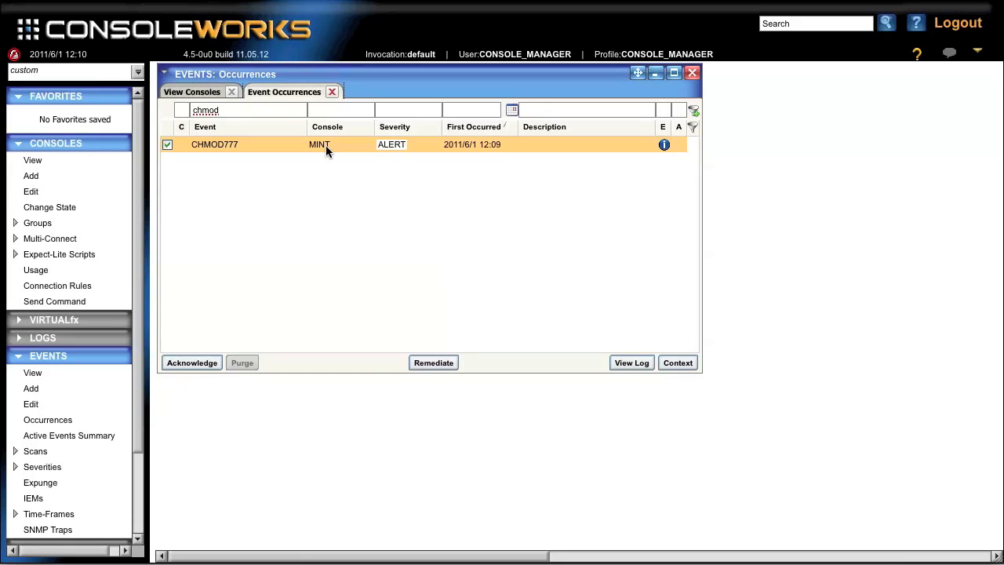
{"action": "mouse_move", "coordinate": [326, 145]}
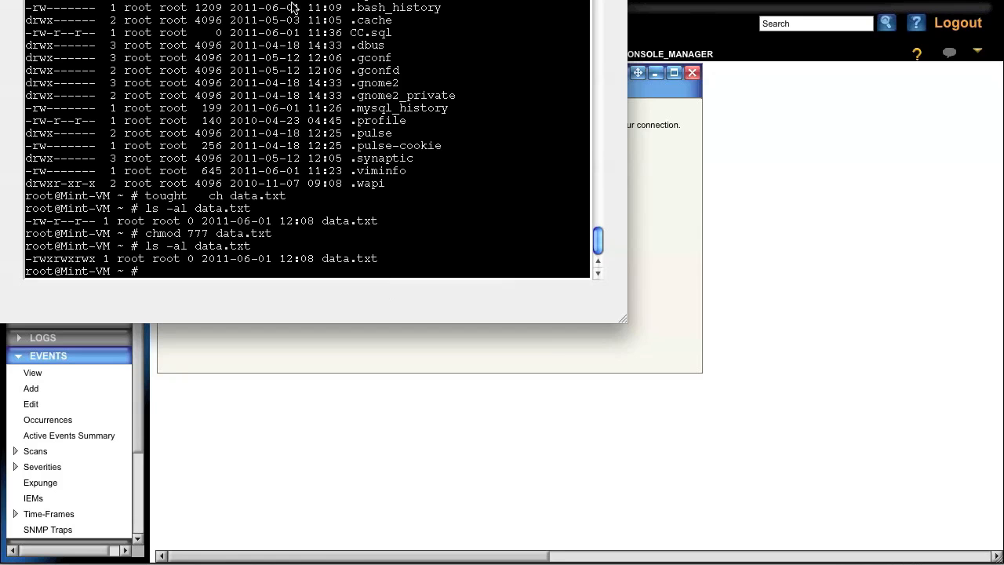
Step: Try to open an FTP connection to rhel6-test from the MINT console shell, and quit the FTP client
{"action": "left_click_drag", "start_coordinate": [318, 0], "coordinate": [481, 85]}
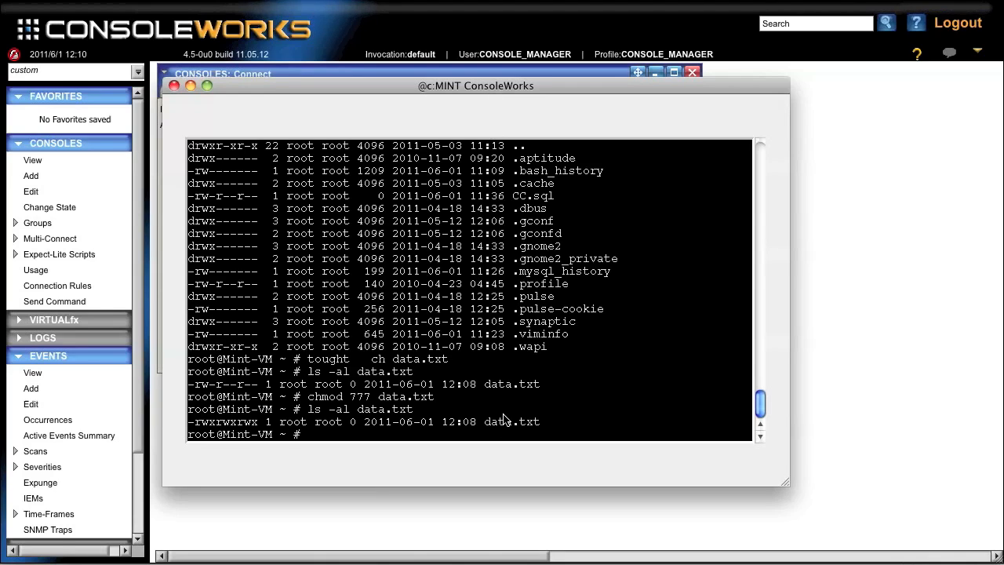
{"action": "type", "text": "ftp"}
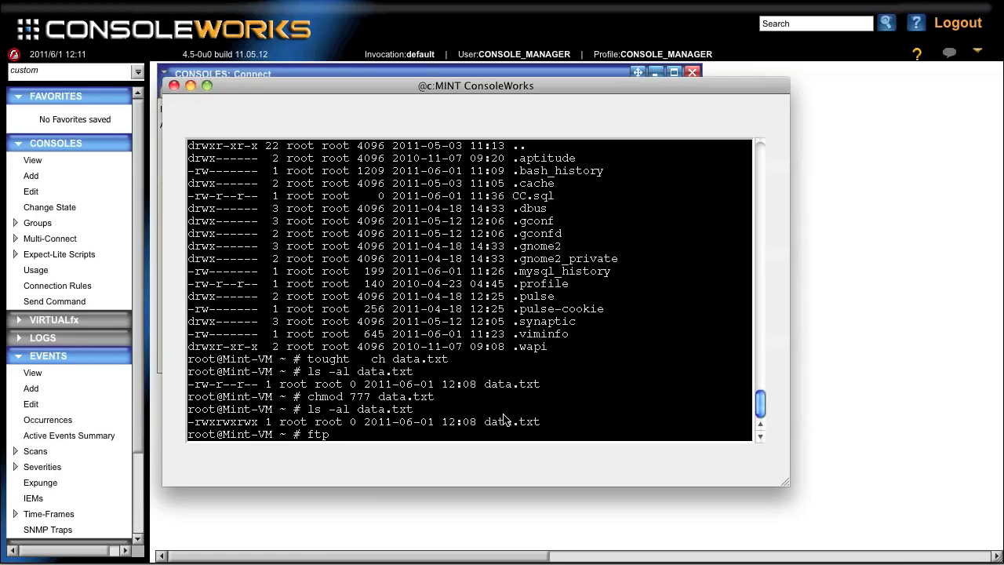
{"action": "type", "text": "rhel6-ters"}
{"action": "key", "text": "BackSpace"}
{"action": "key", "text": "BackSpace"}
{"action": "type", "text": "sty"}
{"action": "key", "text": "BackSpace"}
{"action": "key", "text": "Return"}
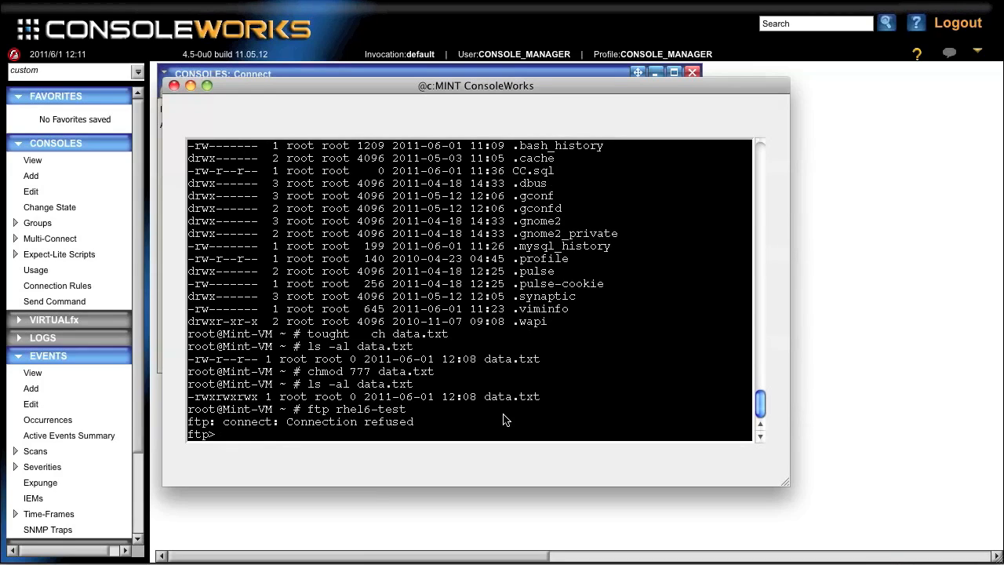
{"action": "type", "text": "quit"}
{"action": "key", "text": "Return"}
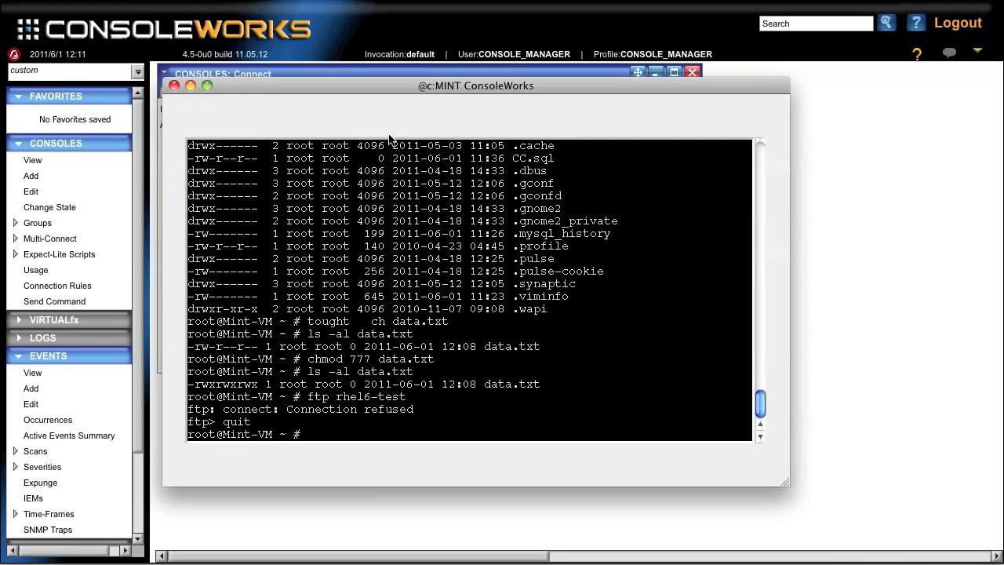
Step: Filter the event occurrences by event name ftp and examine the FTP event raised on the MINT console
{"action": "left_click", "coordinate": [907, 173]}
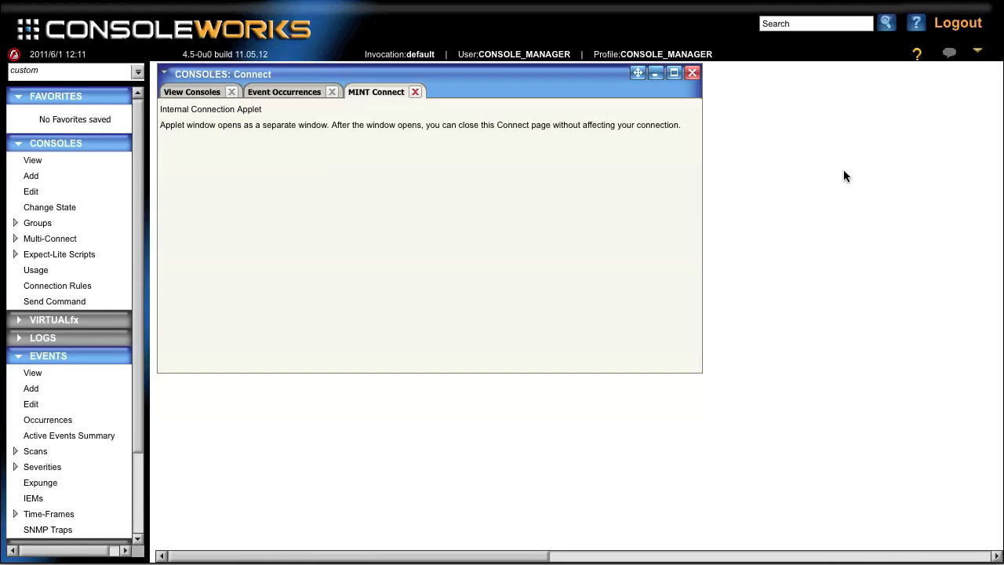
{"action": "left_click", "coordinate": [289, 91]}
{"action": "double_click", "coordinate": [253, 109]}
{"action": "type", "text": "ftp"}
{"action": "key", "text": "Return"}
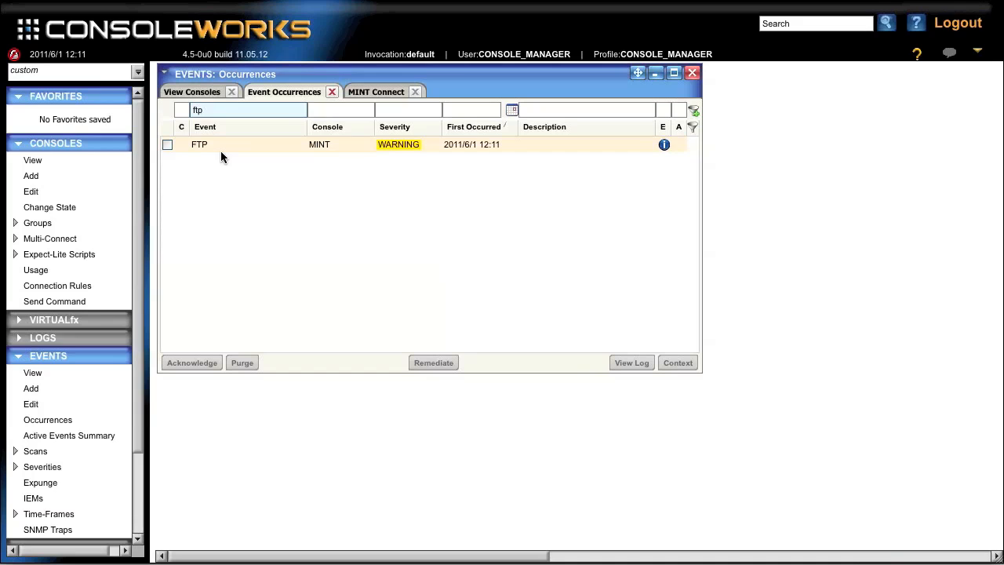
{"action": "mouse_move", "coordinate": [287, 145]}
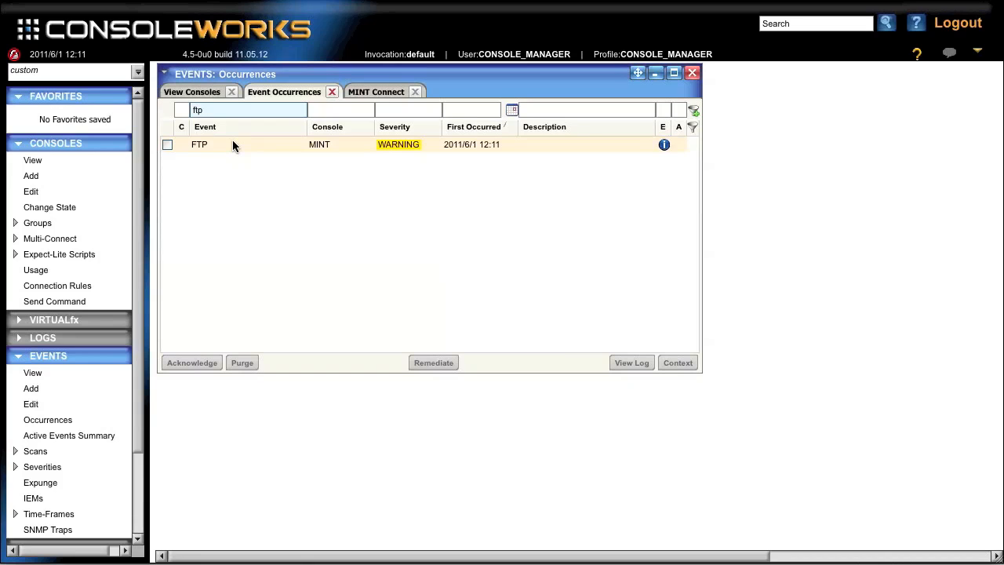
{"action": "mouse_move", "coordinate": [232, 141]}
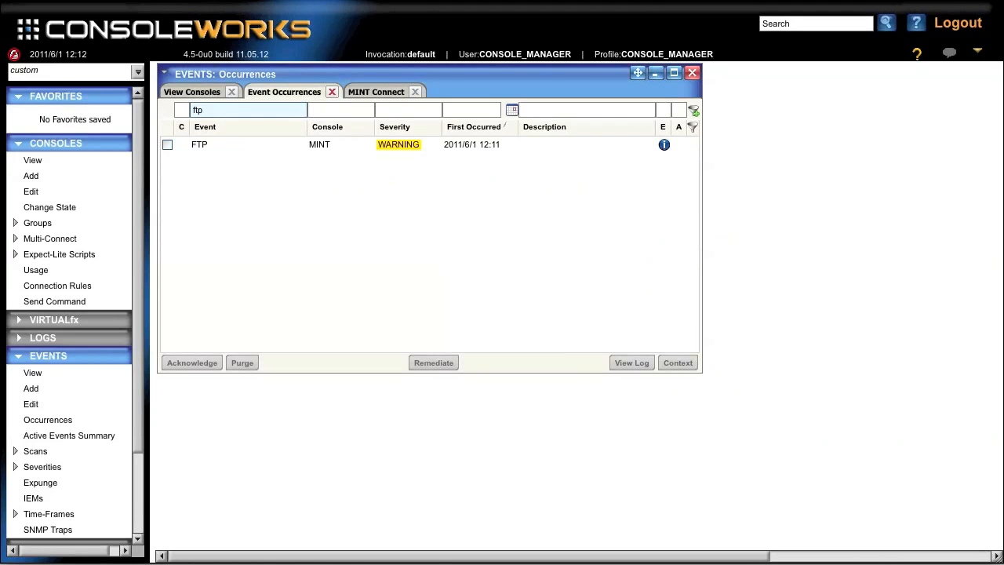
Step: Close the event occurrences and MINT connection pages, and reconnect to the MINT console
{"action": "left_click", "coordinate": [331, 92]}
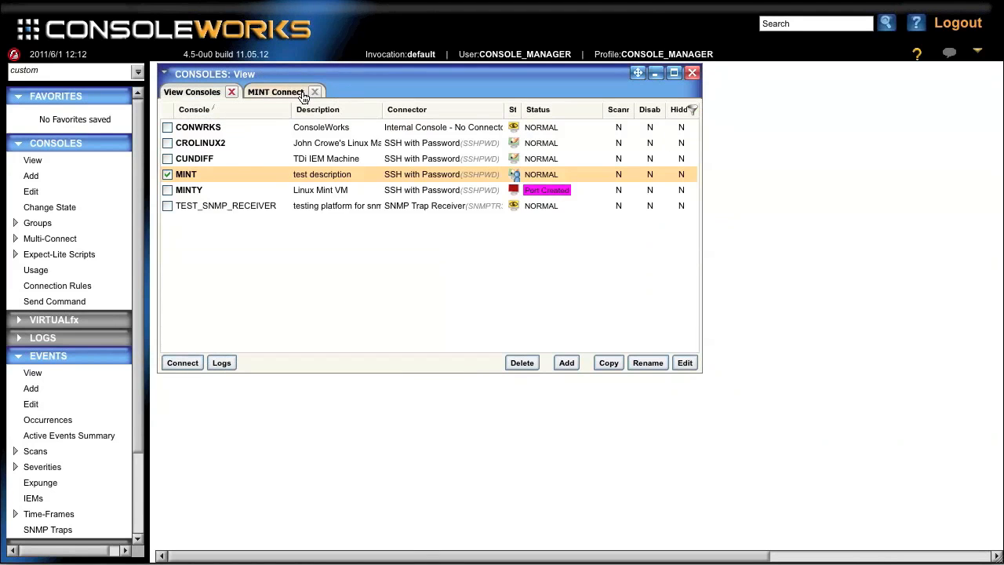
{"action": "left_click", "coordinate": [299, 95]}
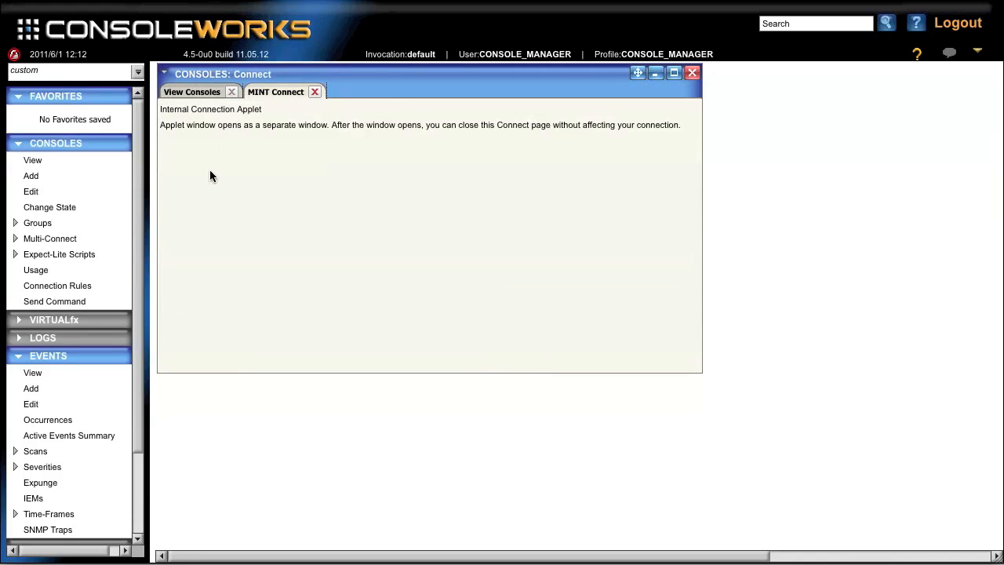
{"action": "left_click", "coordinate": [314, 93]}
{"action": "left_click", "coordinate": [173, 364]}
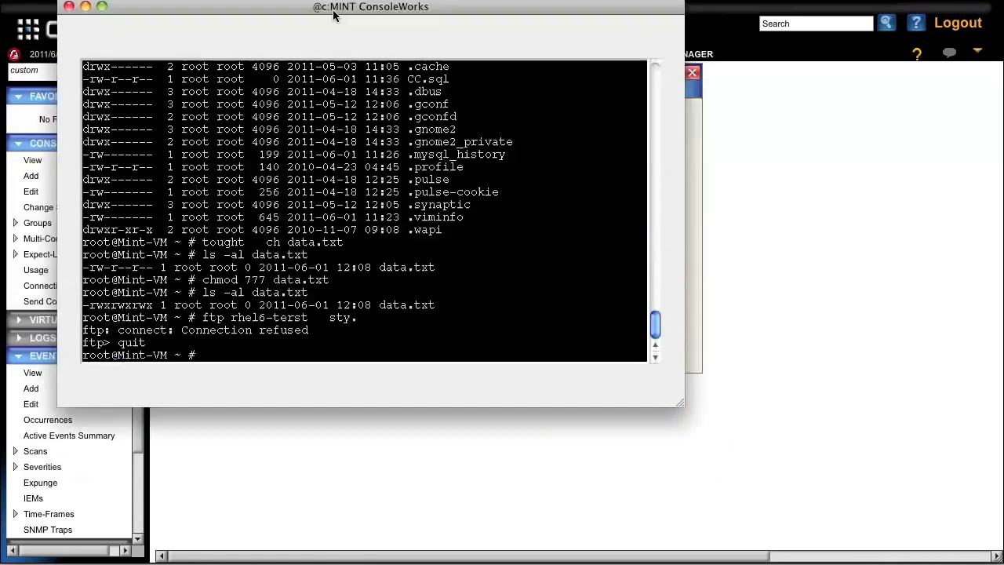
{"action": "left_click_drag", "start_coordinate": [333, 14], "coordinate": [477, 89]}
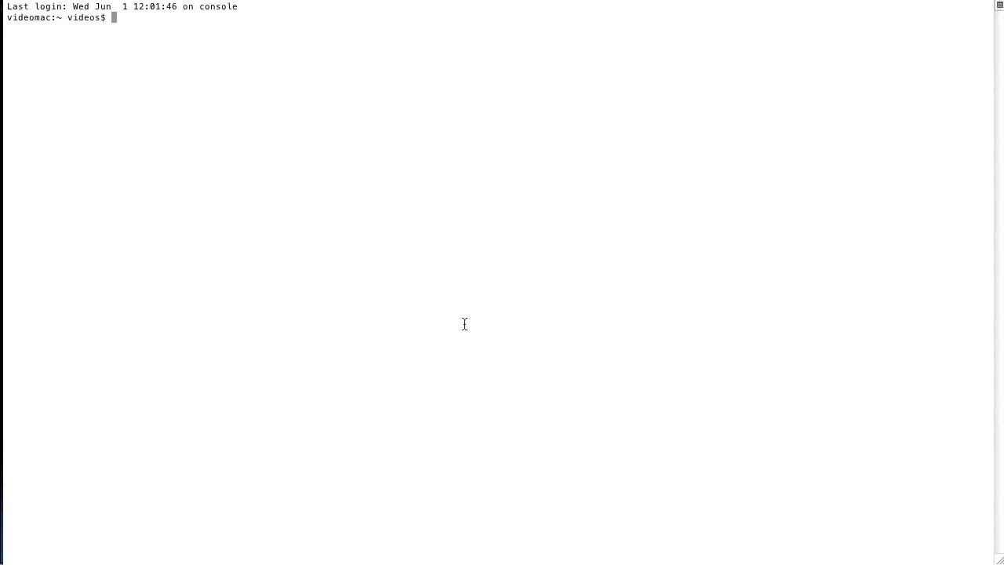
Step: In the Mac terminal, start an SSH connection to mint-vm.int.tditx.com, accept its host key, and abort at the password prompt
{"action": "type", "text": "ssh mint-vm.int.tditx.com"}
{"action": "key", "text": "Return"}
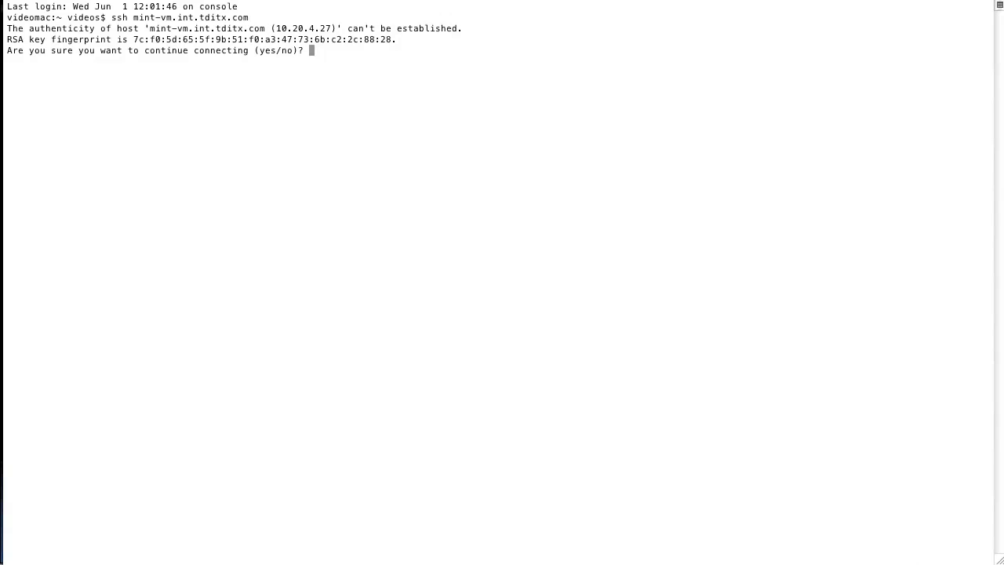
{"action": "type", "text": "yes"}
{"action": "key", "text": "Return"}
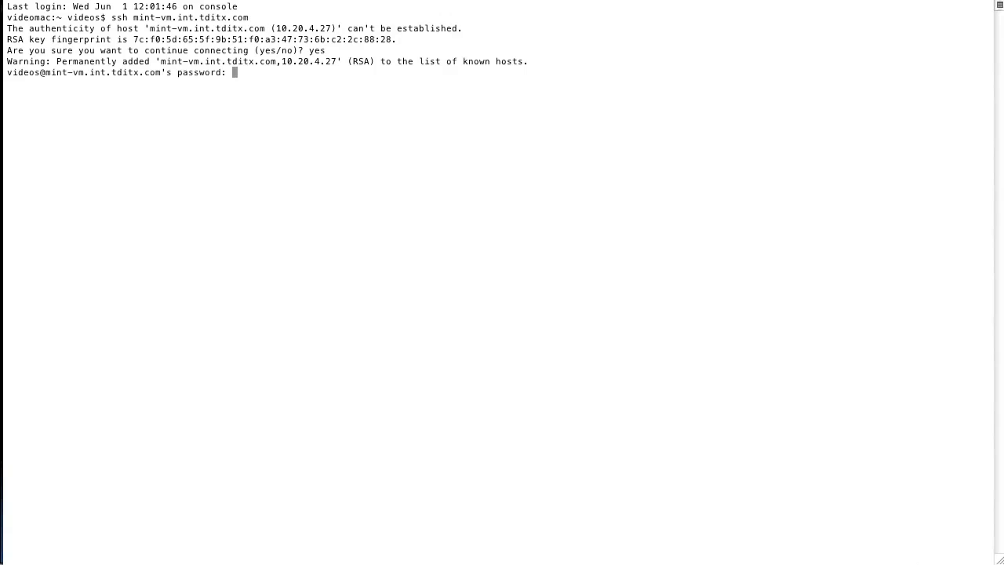
{"action": "key", "text": "ctrl+c"}
Step: Recall the SSH command, prefix the host with root@, and log in to mint-vm.int.tditx.com with the root password
{"action": "key", "text": "Up"}
{"action": "key", "text": "Left"}
{"action": "key", "text": "Left"}
{"action": "key", "text": "Left"}
{"action": "key", "text": "Left"}
{"action": "key", "text": "Left"}
{"action": "key", "text": "Left"}
{"action": "key", "text": "Left"}
{"action": "key", "text": "Left"}
{"action": "key", "text": "Left"}
{"action": "key", "text": "Left"}
{"action": "key", "text": "Left"}
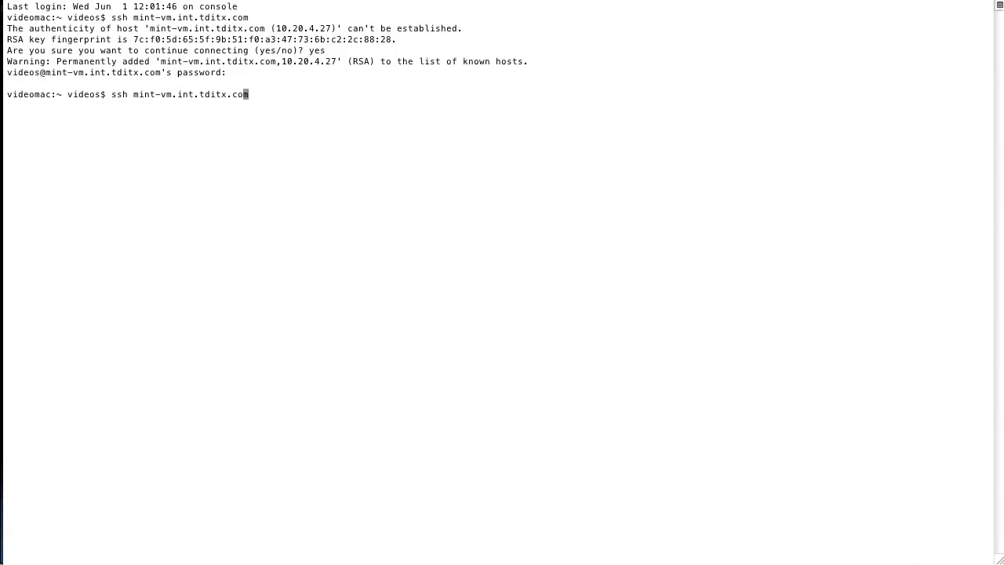
{"action": "key", "text": "Left"}
{"action": "key", "text": "Left"}
{"action": "key", "text": "Left"}
{"action": "key", "text": "Left"}
{"action": "key", "text": "Left"}
{"action": "key", "text": "Left"}
{"action": "key", "text": "Left"}
{"action": "key", "text": "Left"}
{"action": "key", "text": "Left"}
{"action": "key", "text": "Left"}
{"action": "key", "text": "Left"}
{"action": "key", "text": "Right"}
{"action": "type", "text": "root@"}
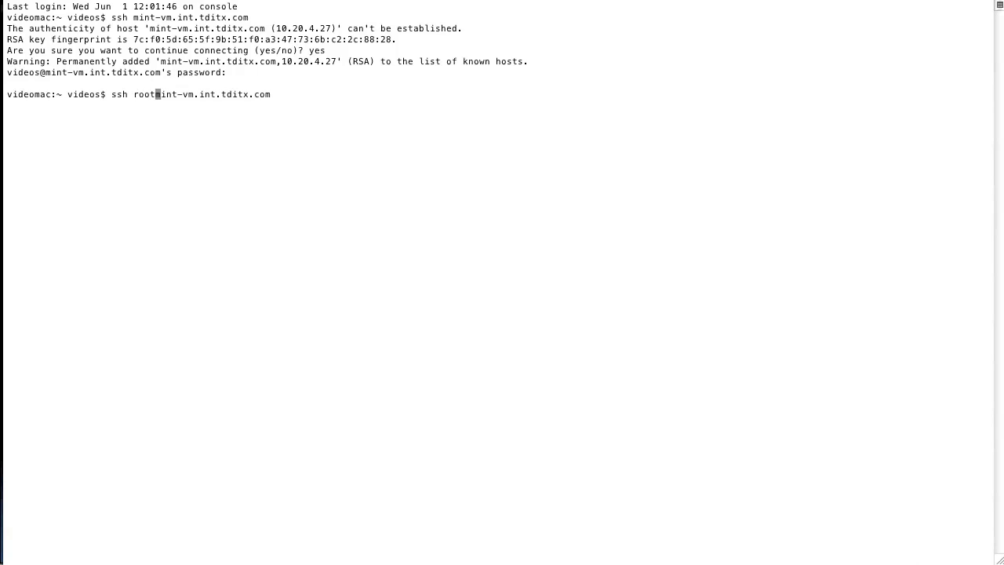
{"action": "key", "text": "Return"}
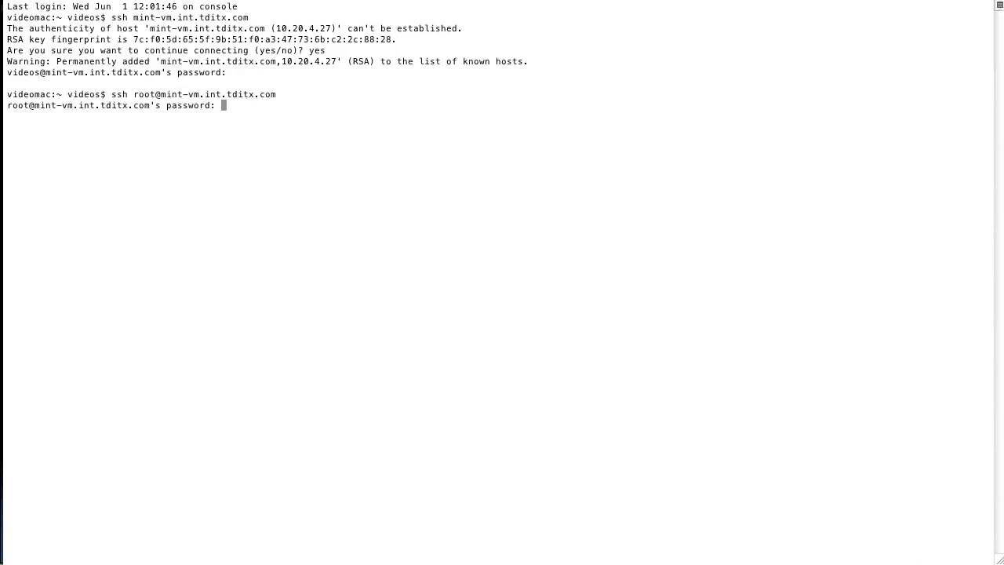
{"action": "key", "text": "Return"}
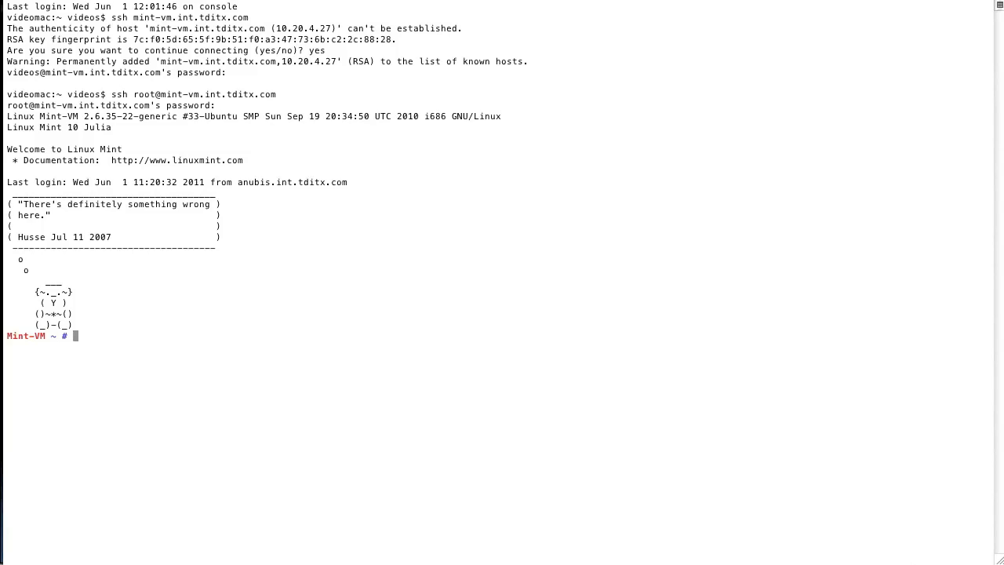
Step: Dump the Customer database as MySQL root to /root/CC_open.sql with mysqldump, entering the database password
{"action": "type", "text": "mysqldump -u root -p Custom"}
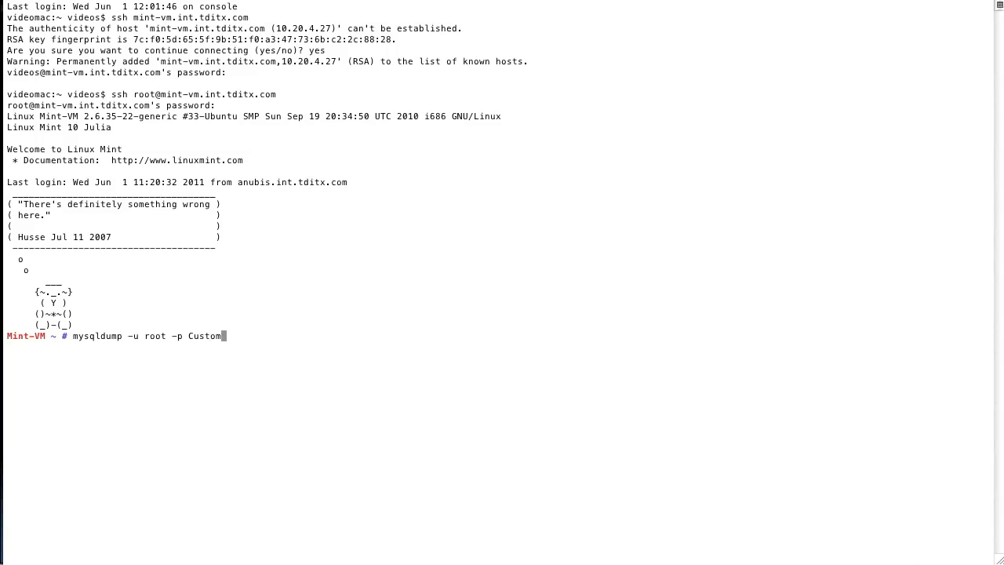
{"action": "type", "text": "er > /root/CC."}
{"action": "key", "text": "BackSpace"}
{"action": "type", "text": "_open.sql"}
{"action": "key", "text": "Return"}
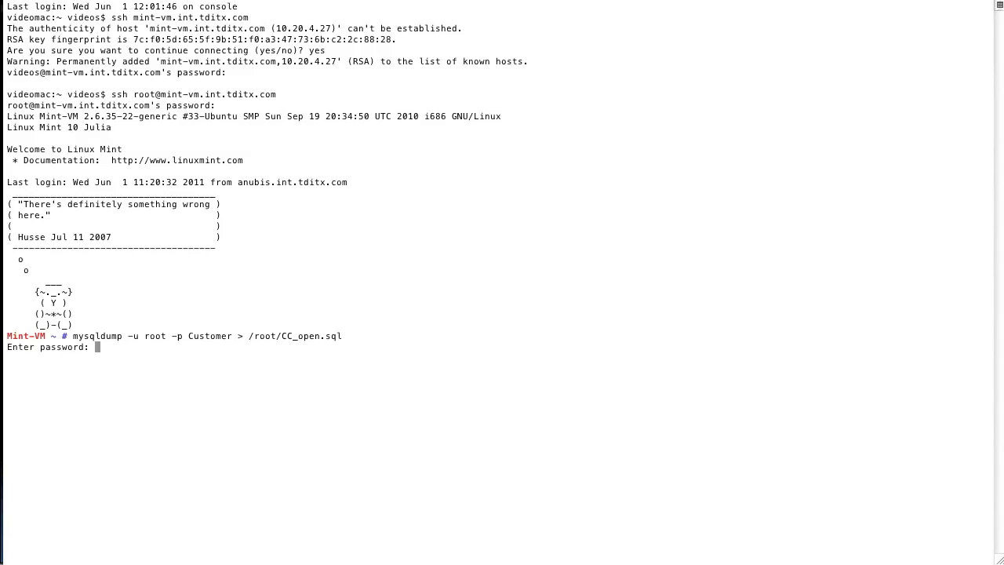
{"action": "key", "text": "Return"}
Step: Check the current working directory and list the details of CC_open.sql
{"action": "type", "text": "pwd"}
{"action": "key", "text": "Return"}
{"action": "type", "text": "ls -al "}
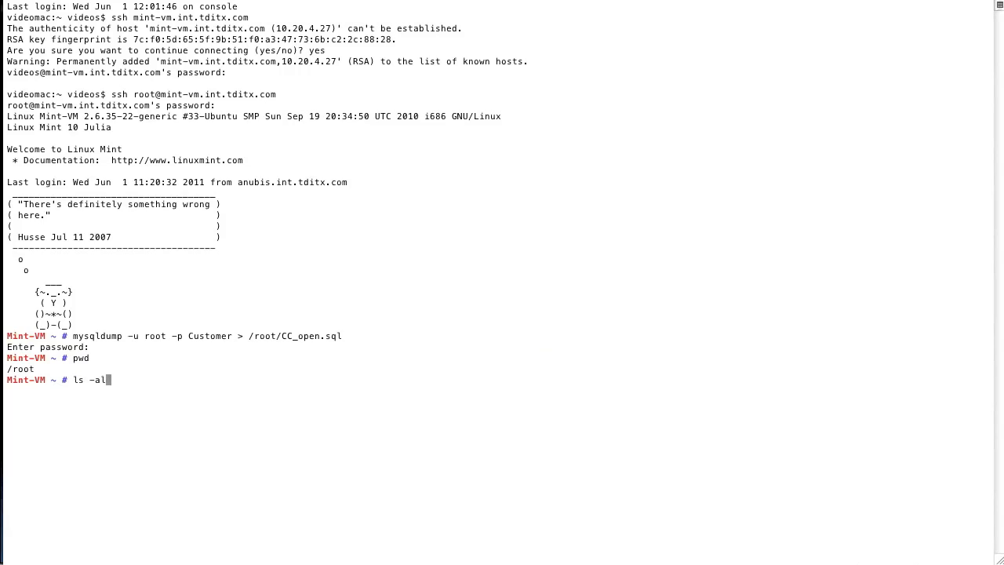
{"action": "type", "text": "CC_"}
{"action": "key", "text": "Tab"}
{"action": "key", "text": "Return"}
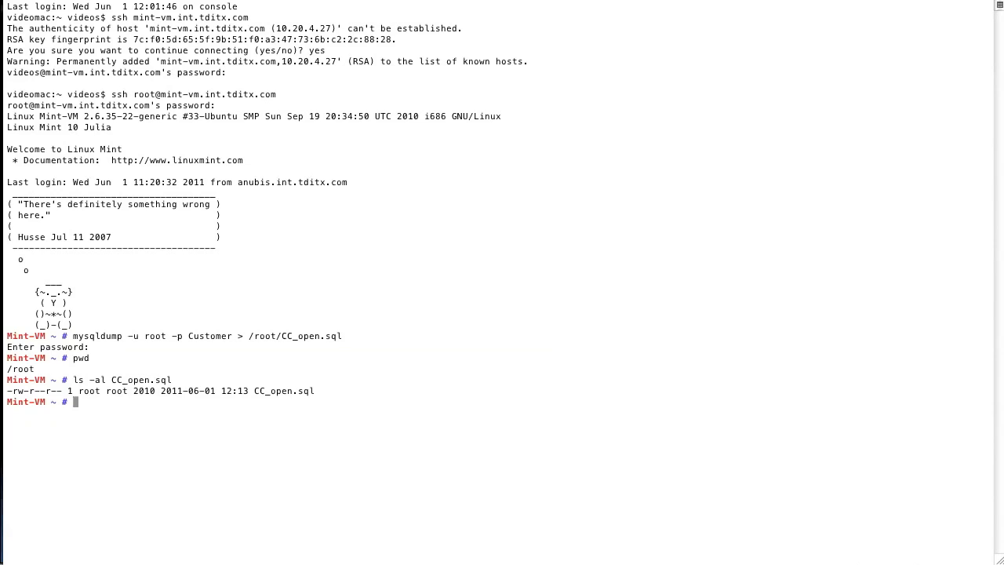
Step: Print the contents of the CC_open.sql dump file with cat
{"action": "type", "text": "cat CC_"}
{"action": "key", "text": "Tab"}
{"action": "key", "text": "Return"}
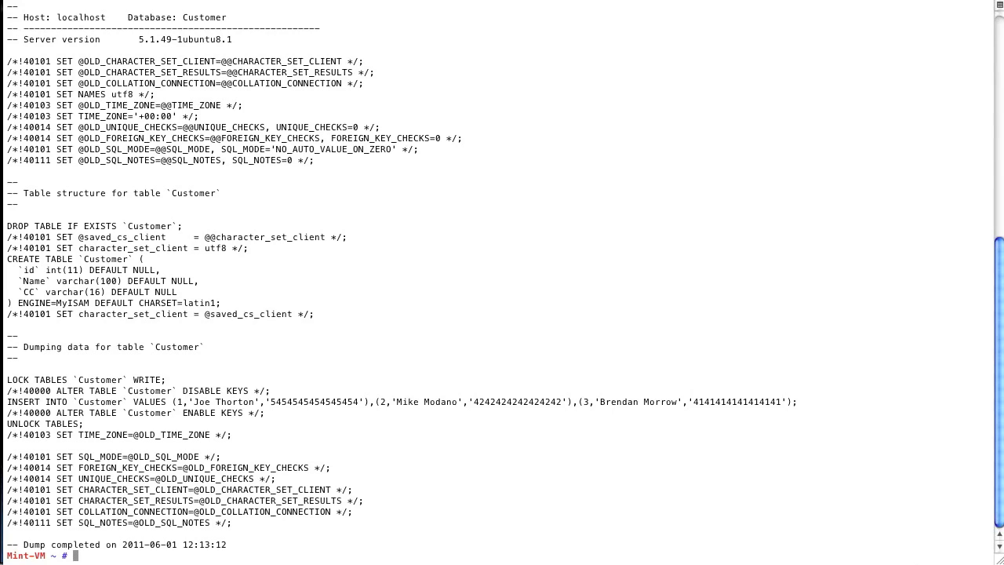
Step: Remove the dump with rm -r CC*sql and list all files in the directory in long format
{"action": "type", "text": "rm -r CC*sql"}
{"action": "key", "text": "Return"}
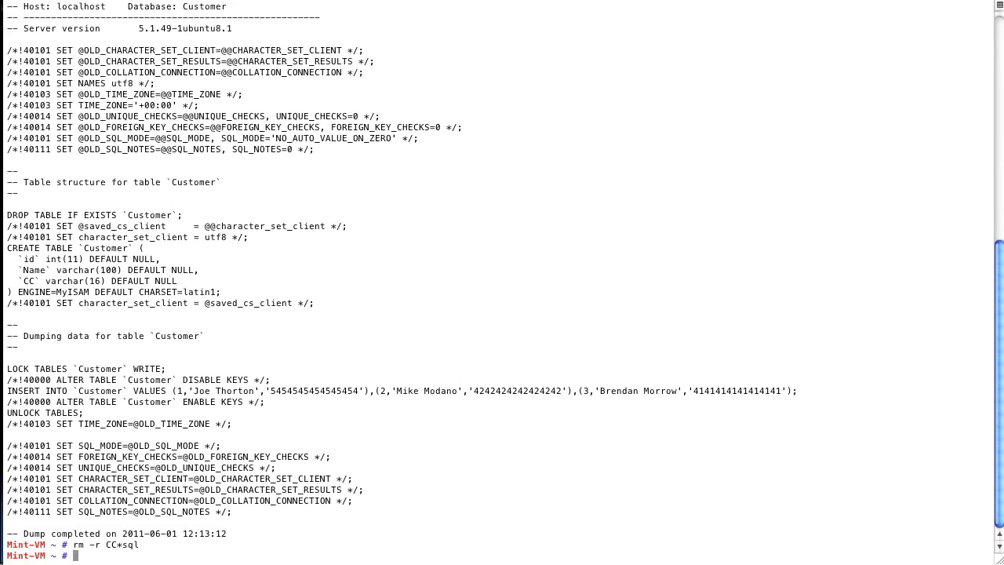
{"action": "type", "text": "ls -al"}
{"action": "key", "text": "Return"}
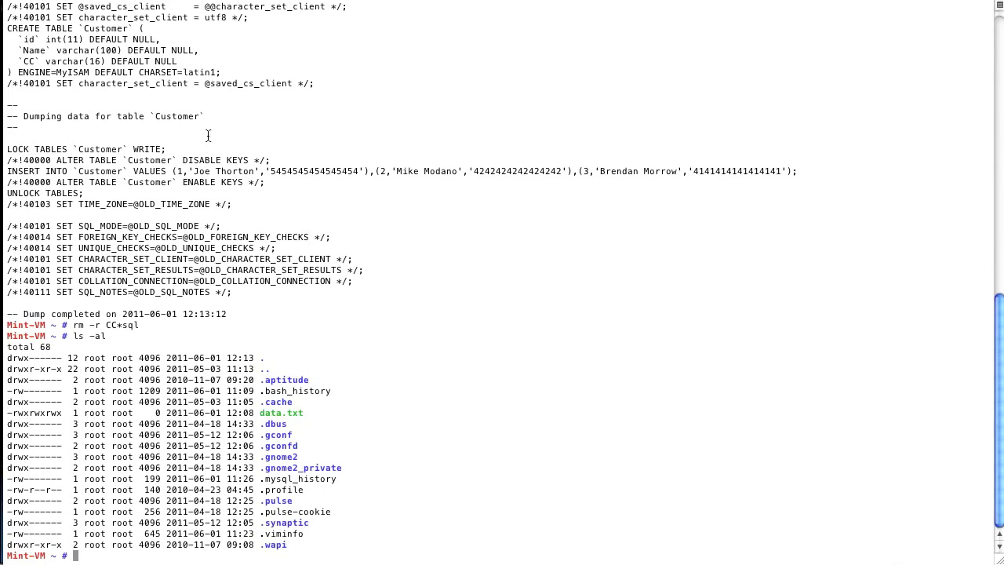
Step: Quit Terminal to return to the ConsoleWorks MINT console, and check its working directory and full file listing
{"action": "left_click", "coordinate": [78, 3]}
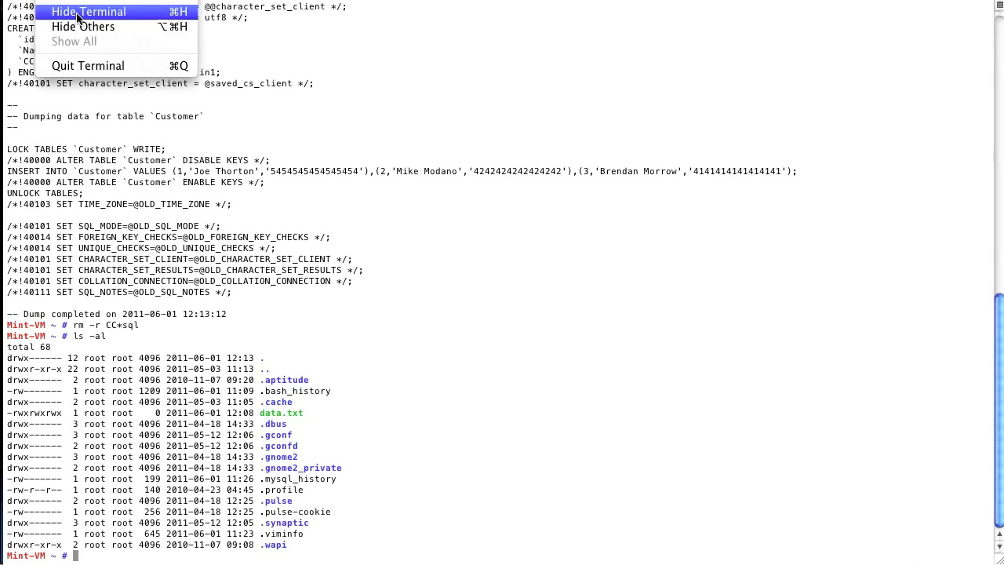
{"action": "left_click", "coordinate": [85, 65]}
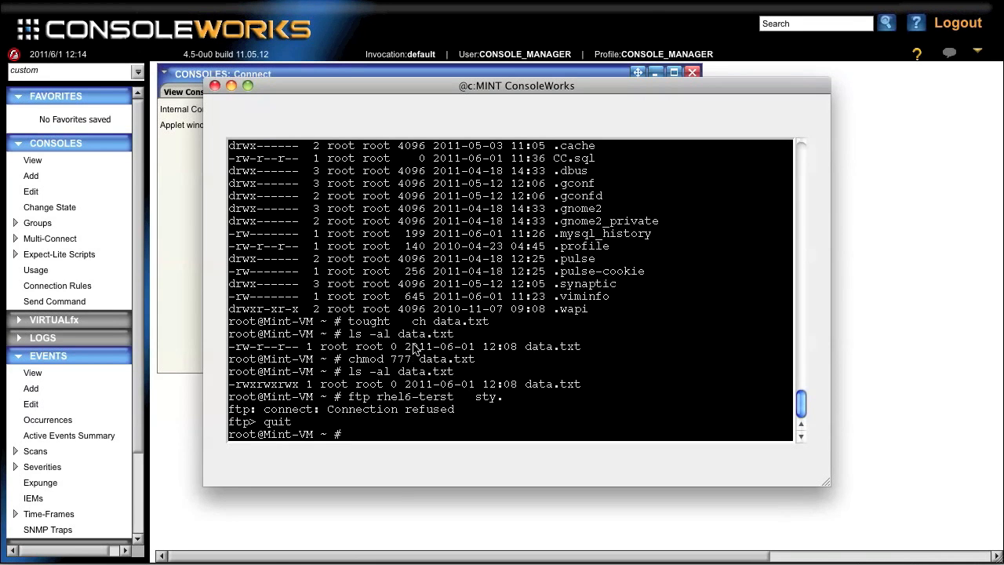
{"action": "type", "text": "pwd"}
{"action": "key", "text": "Return"}
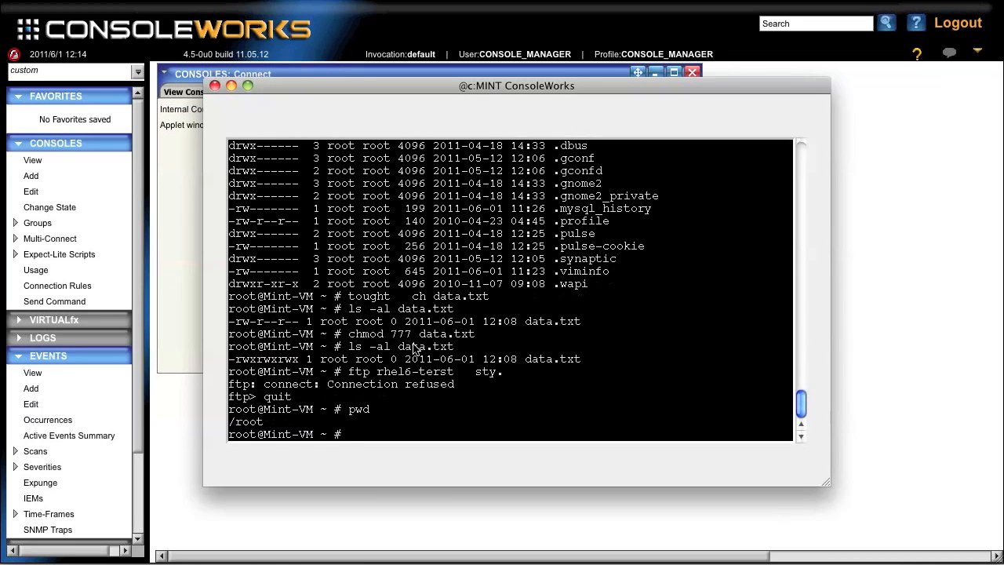
{"action": "type", "text": "ls -al"}
{"action": "key", "text": "Return"}
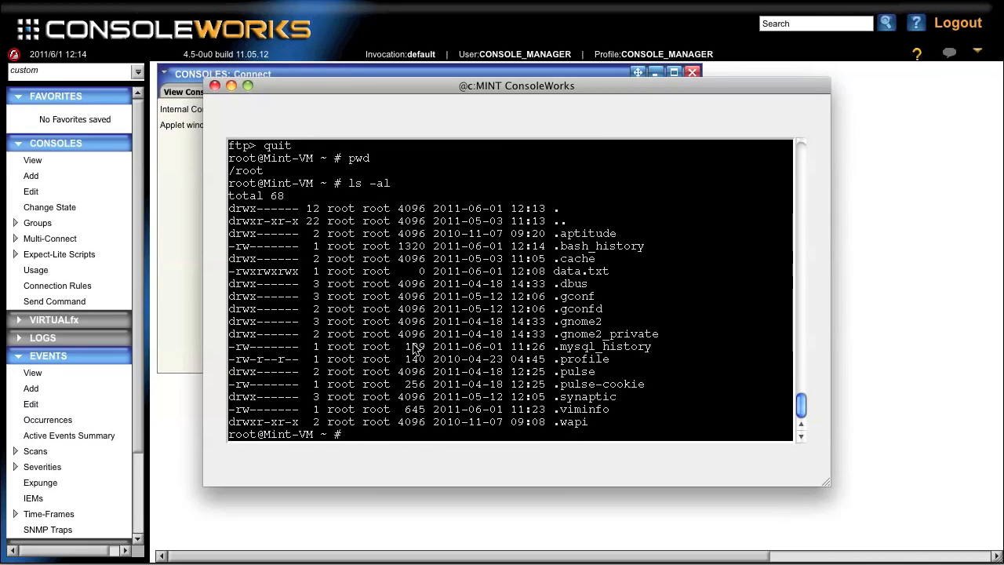
Step: In the MINT console, try to dump the Customer database as root to /root/CC_closed.sql with mysqldump, entering the database password
{"action": "type", "text": "mysqldum"}
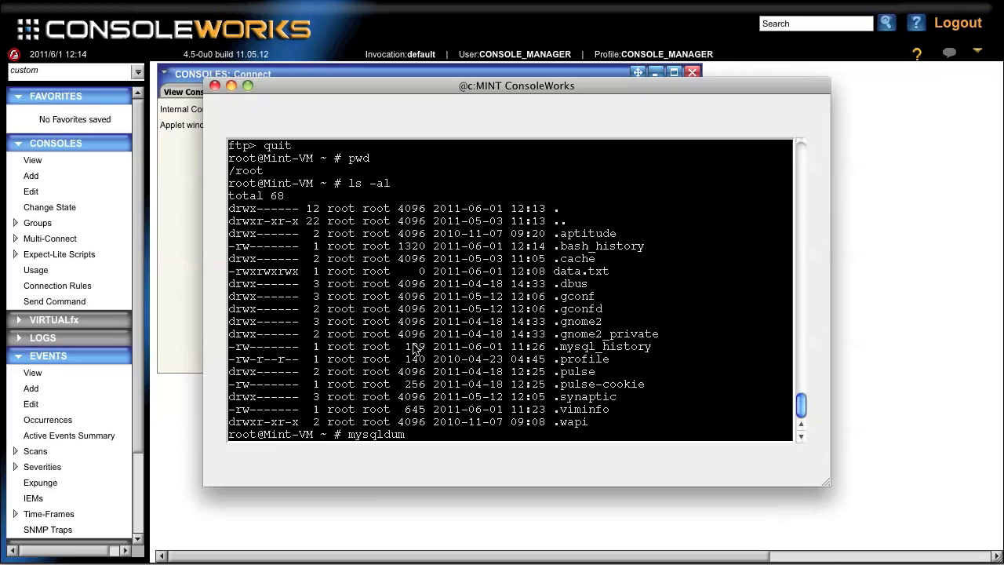
{"action": "type", "text": "p -u root -p"}
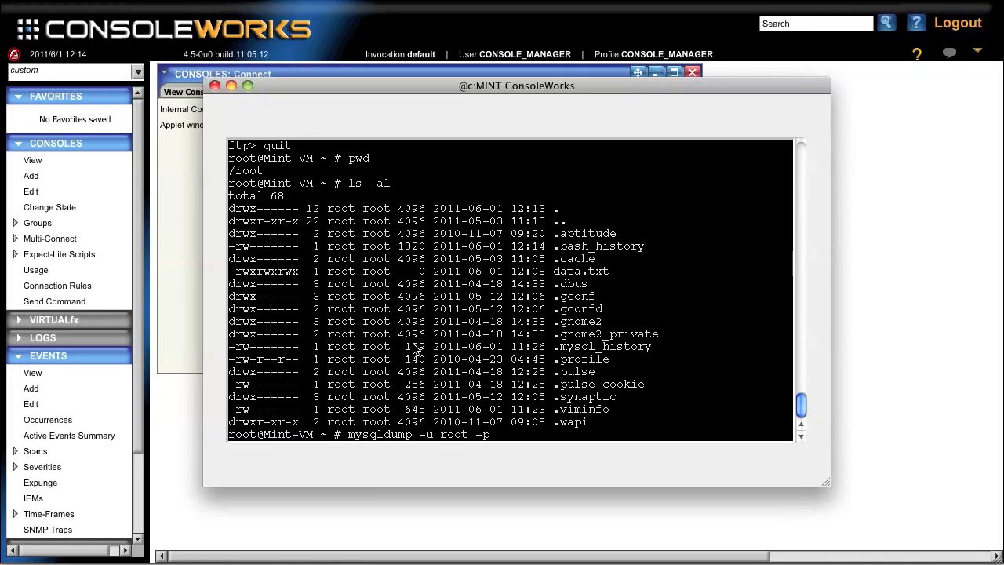
{"action": "type", "text": " Cusot"}
{"action": "key", "text": "BackSpace"}
{"action": "type", "text": "mer > /root/CC_closed.sql"}
{"action": "key", "text": "Return"}
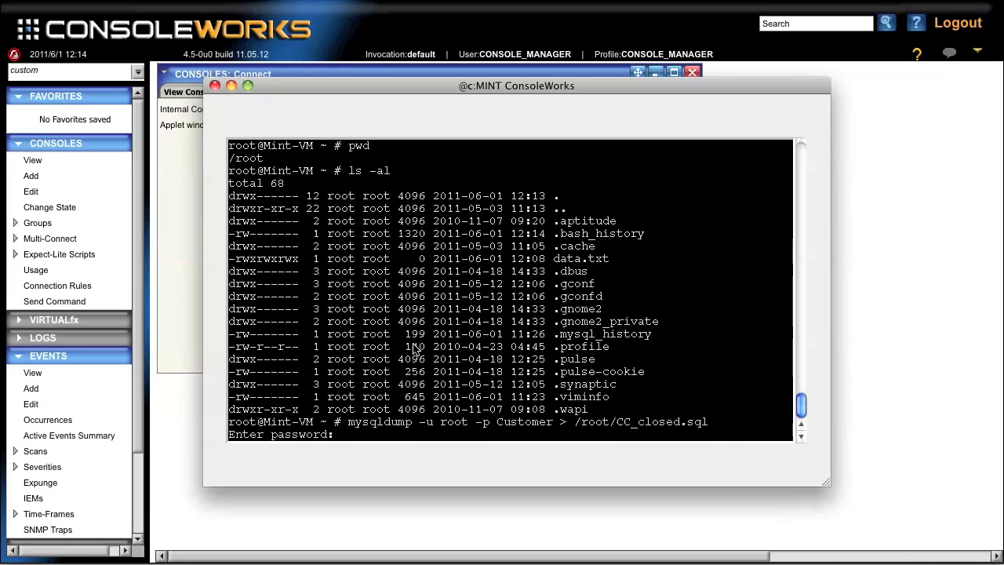
{"action": "key", "text": "Return"}
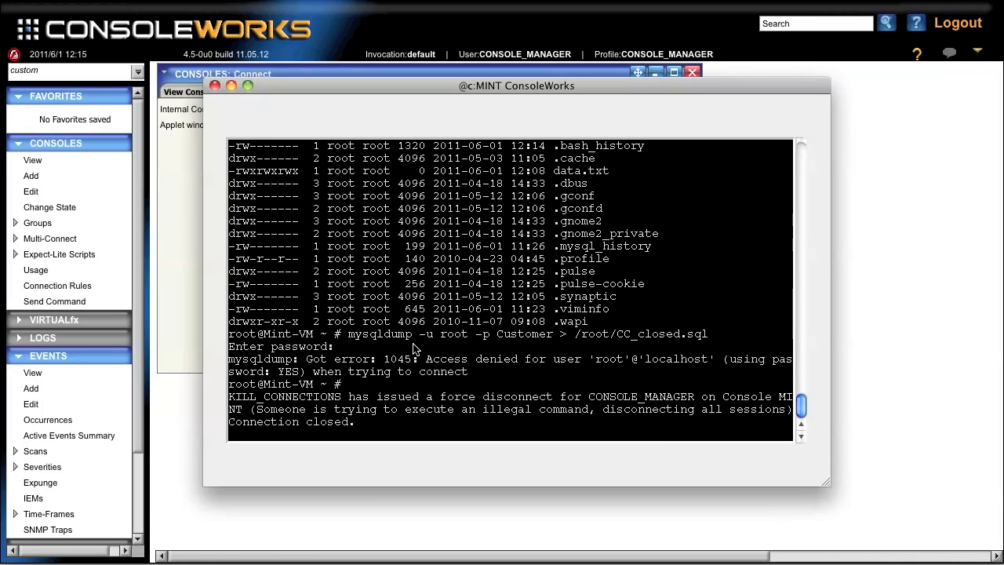
Step: Close the MINT console window and its connection page, then reconnect to MINT and move the new console window fully into view
{"action": "left_click", "coordinate": [213, 85]}
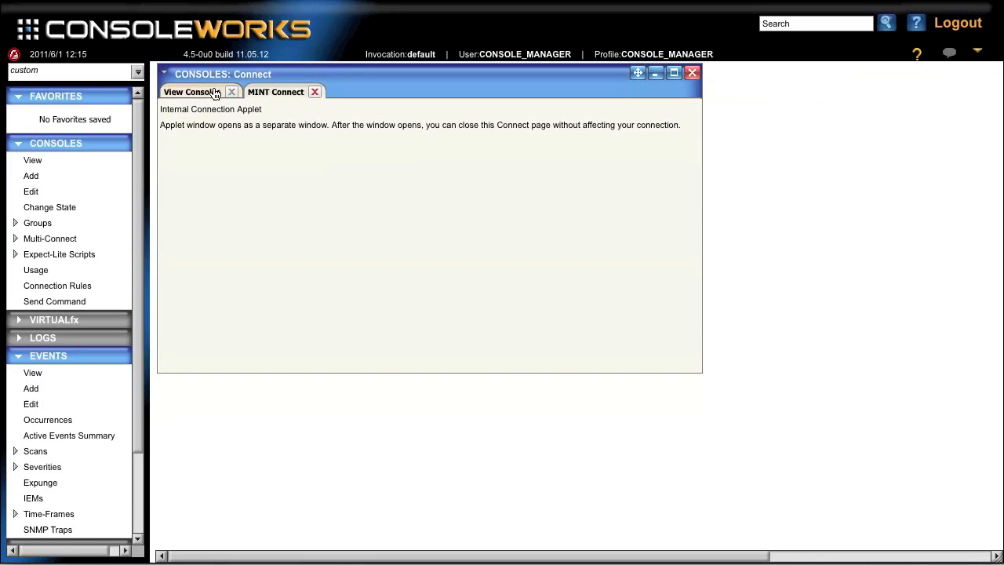
{"action": "left_click", "coordinate": [315, 92]}
{"action": "left_click", "coordinate": [183, 367]}
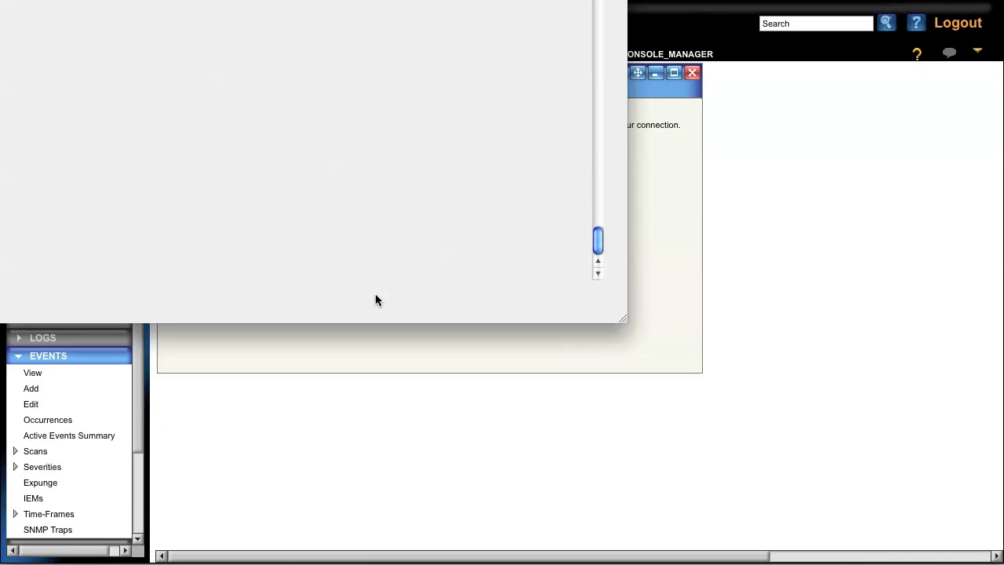
{"action": "left_click_drag", "start_coordinate": [310, 0], "coordinate": [452, 103]}
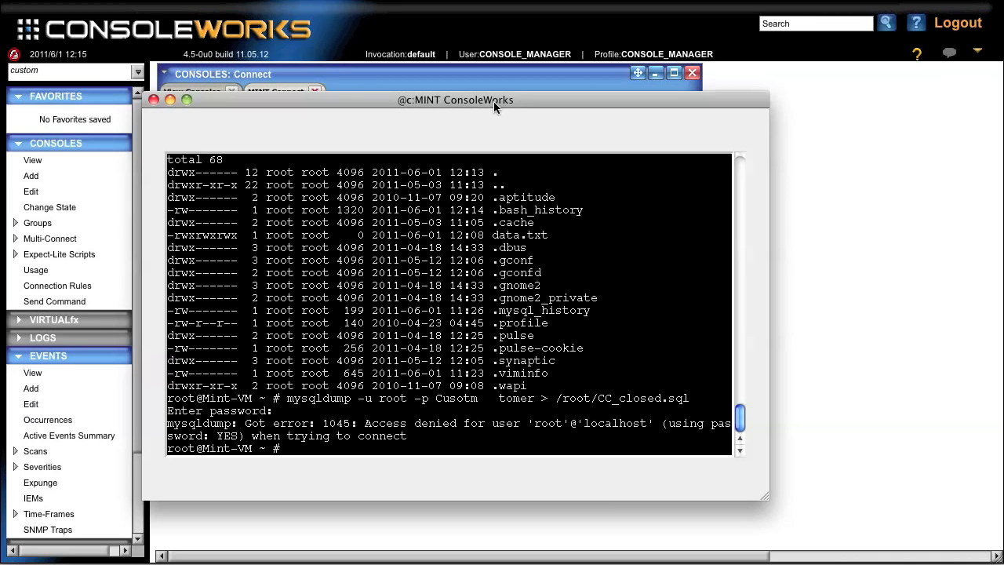
Step: Check the working directory, listing all its files, and print the contents of CC_closed.sql
{"action": "type", "text": "pwd"}
{"action": "key", "text": "Return"}
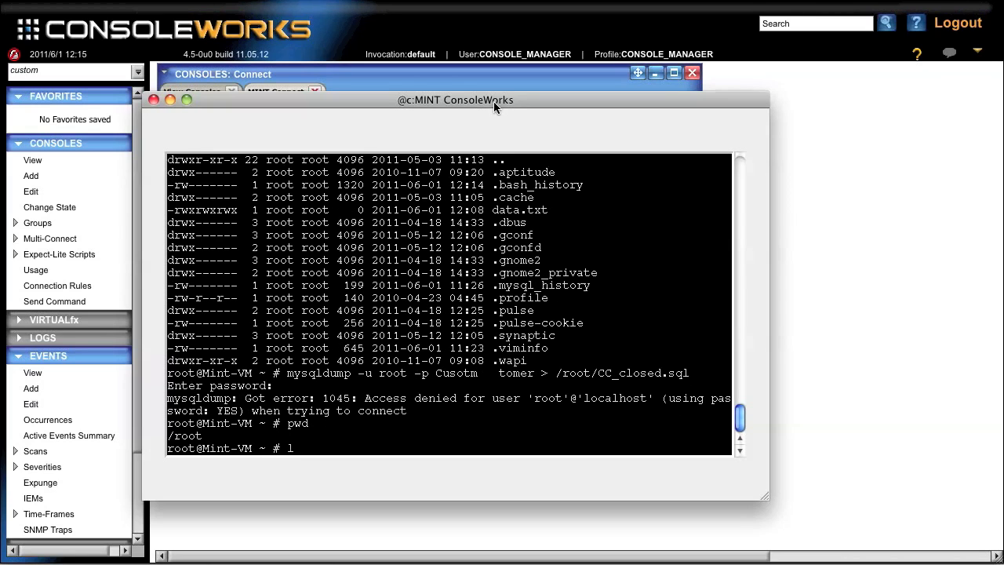
{"action": "type", "text": "ls -al"}
{"action": "key", "text": "Return"}
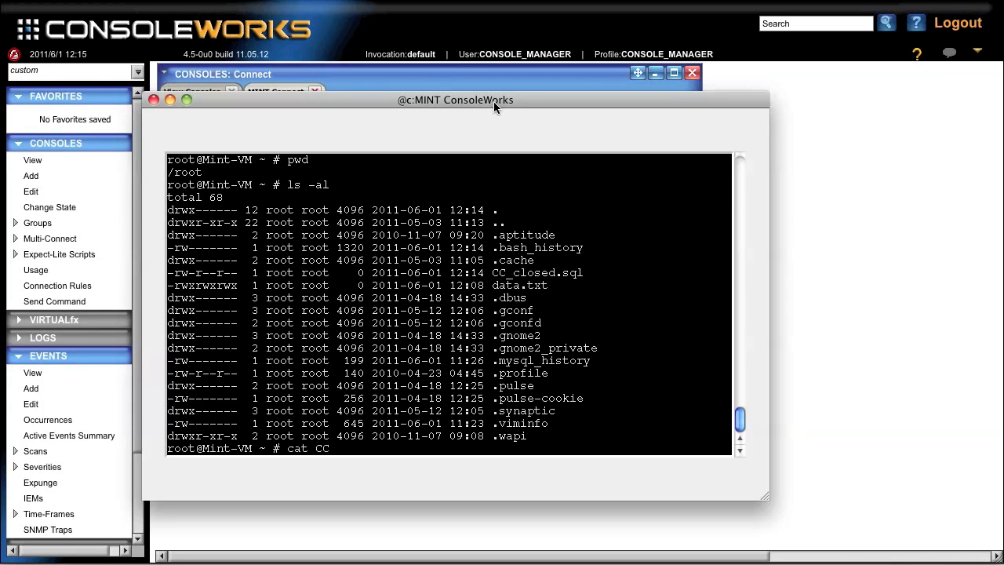
{"action": "type", "text": "sed.sql"}
{"action": "key", "text": "Return"}
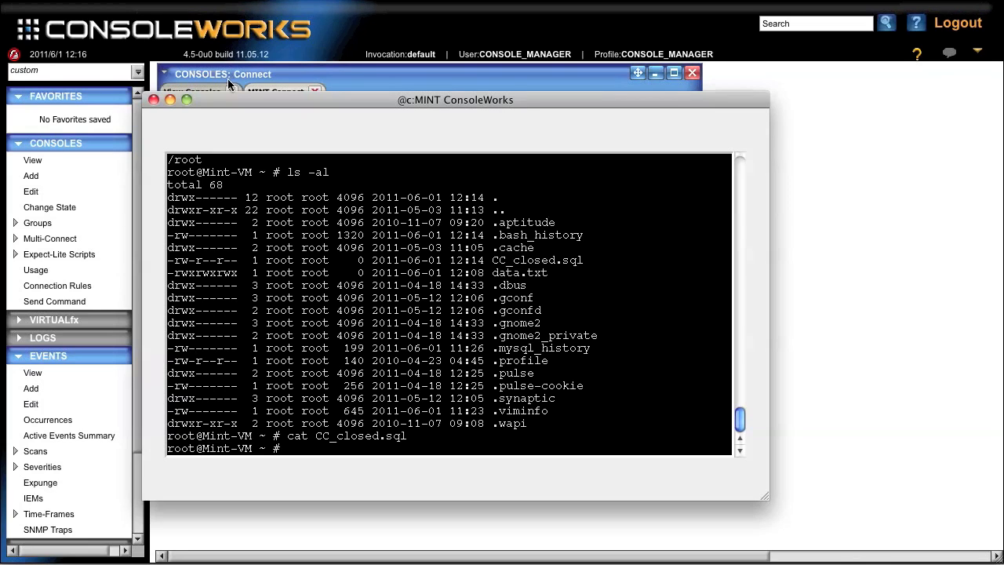
Step: Close the MINT console window, its connection page and the console list
{"action": "left_click", "coordinate": [154, 99]}
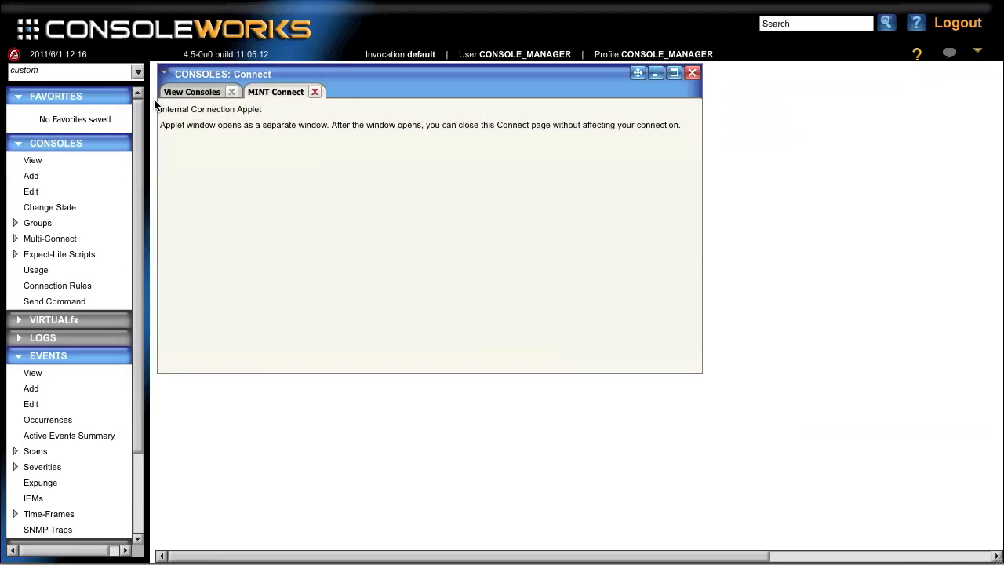
{"action": "left_click", "coordinate": [314, 93]}
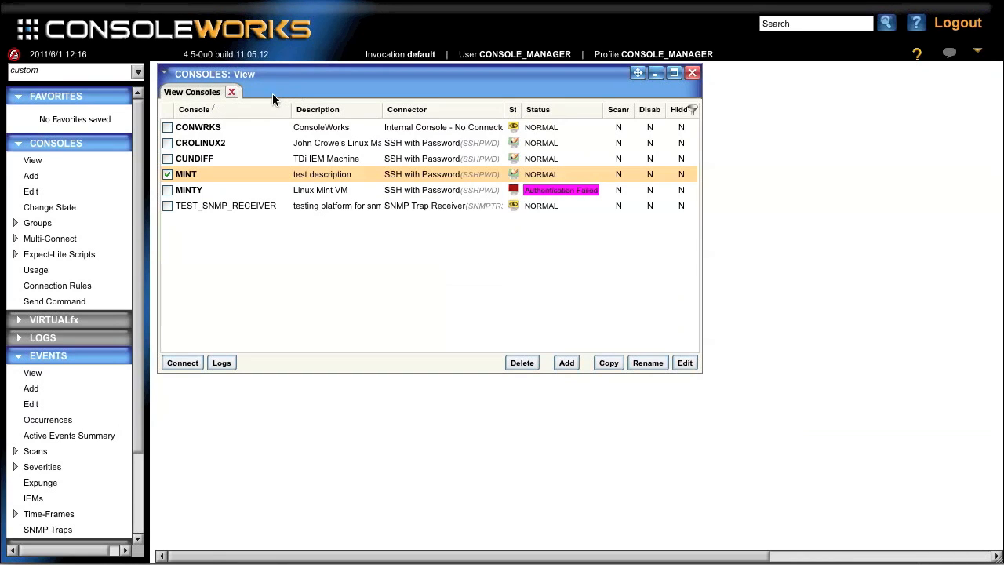
{"action": "left_click", "coordinate": [233, 92]}
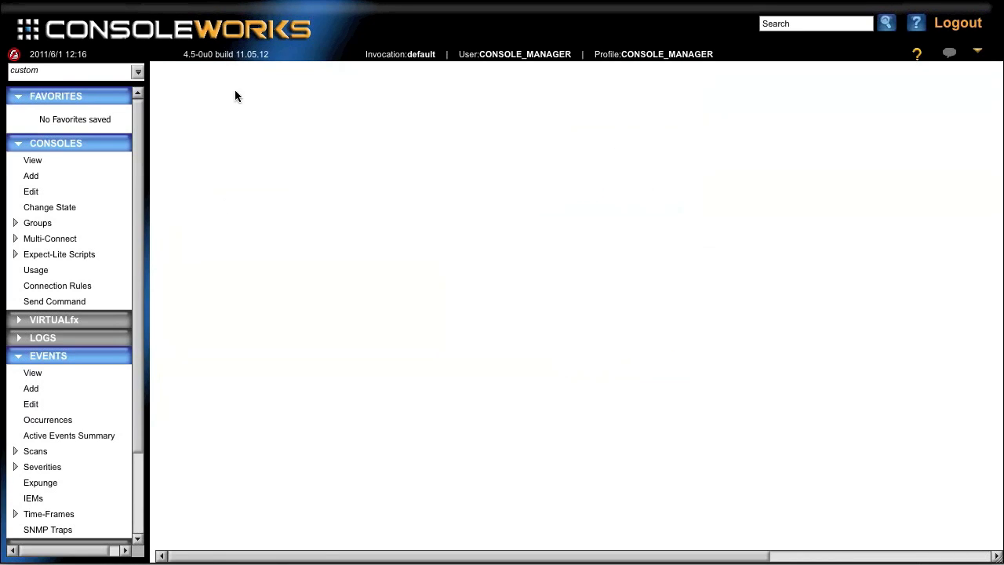